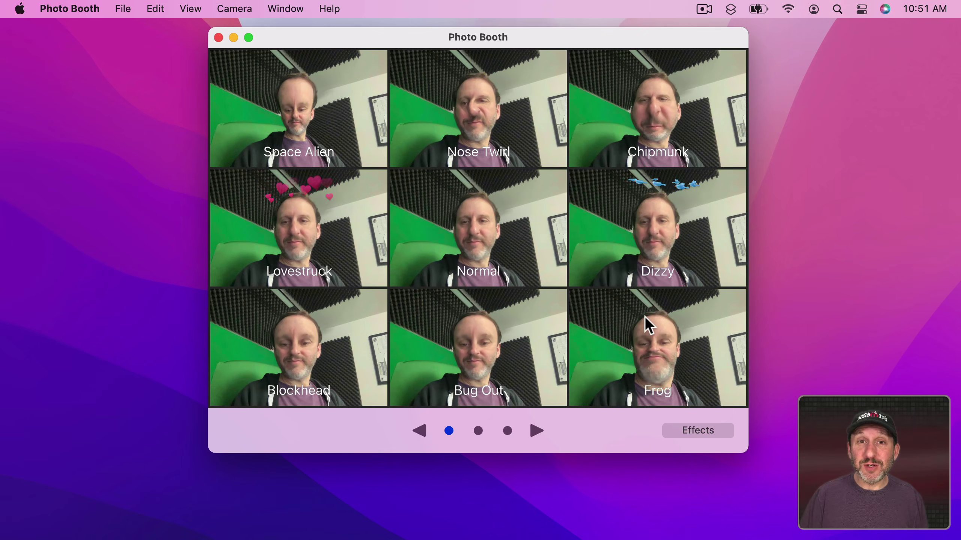
Browse to the third page of camera effects, apply the Twirl effect and adjust its strength
left_click(536, 430)
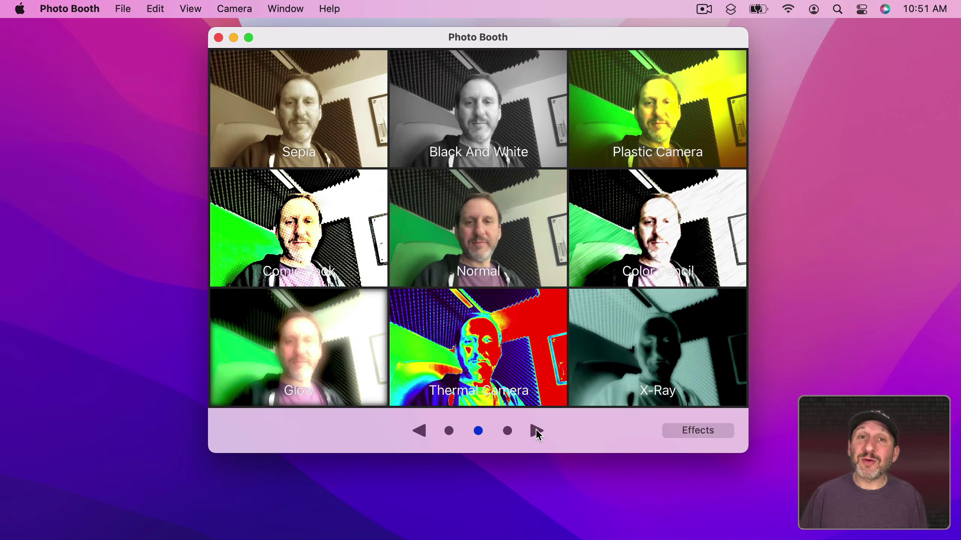
left_click(536, 431)
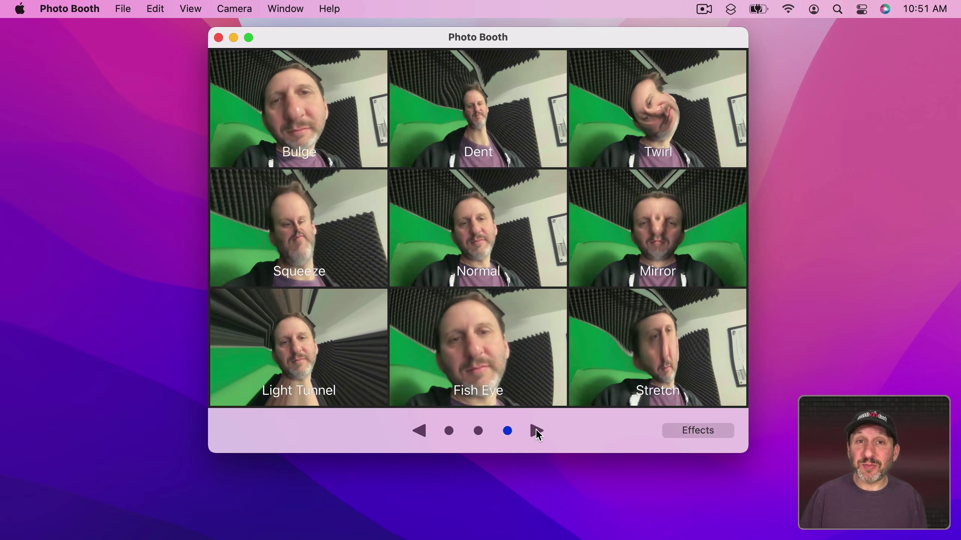
left_click(642, 114)
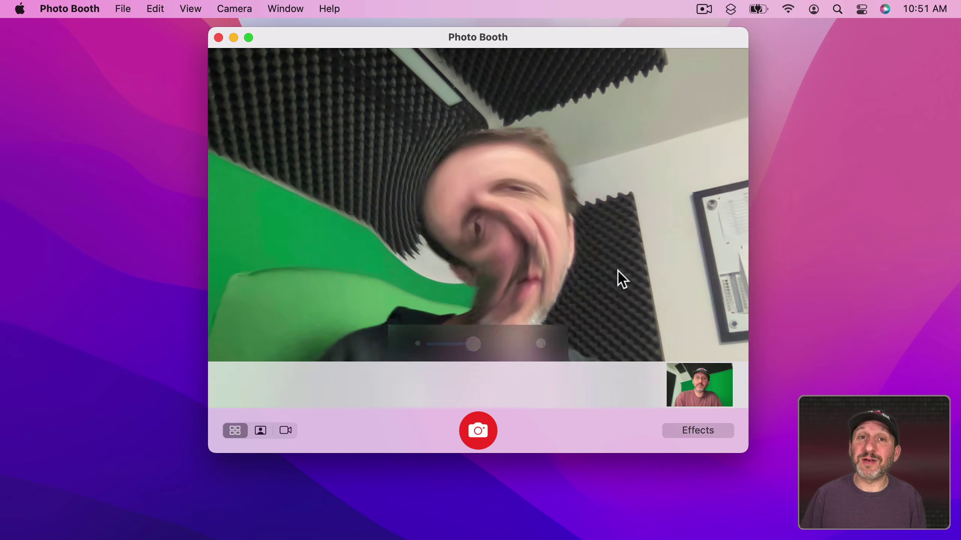
mouse_move(473, 344)
left_mouse_down()
mouse_move(504, 343)
mouse_move(459, 342)
left_mouse_up()
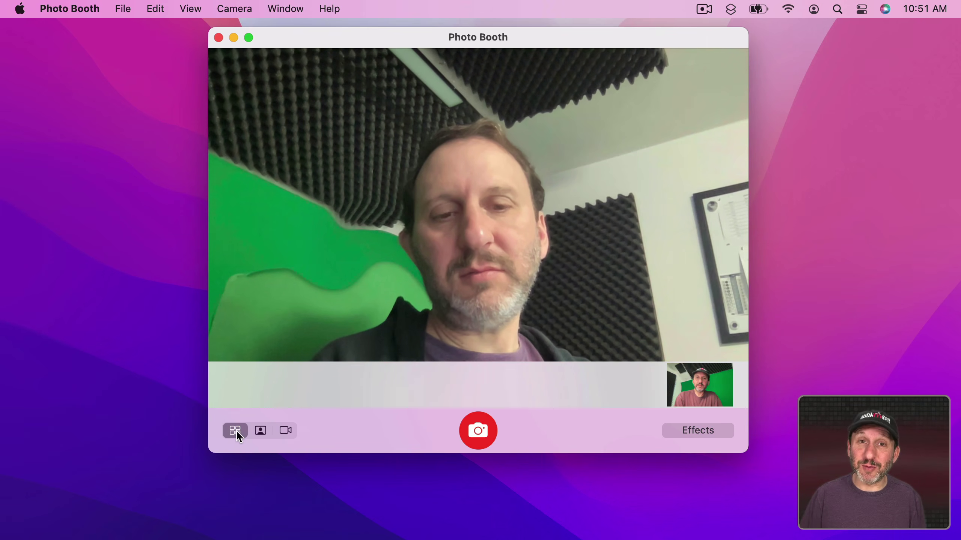
left_click(678, 430)
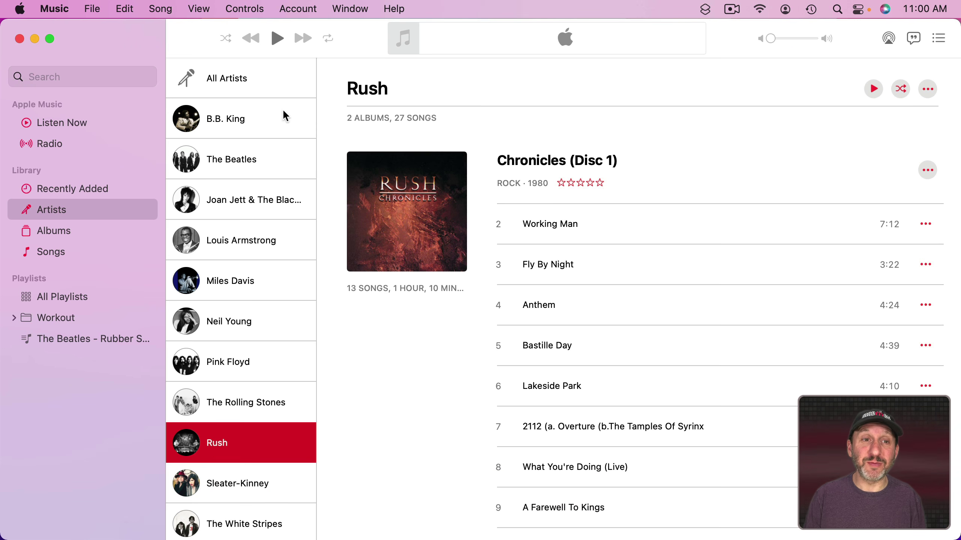
Play "Working Man" from the Rush album Chronicles (Disc 1) in Music and show the visualizer
left_click(276, 40)
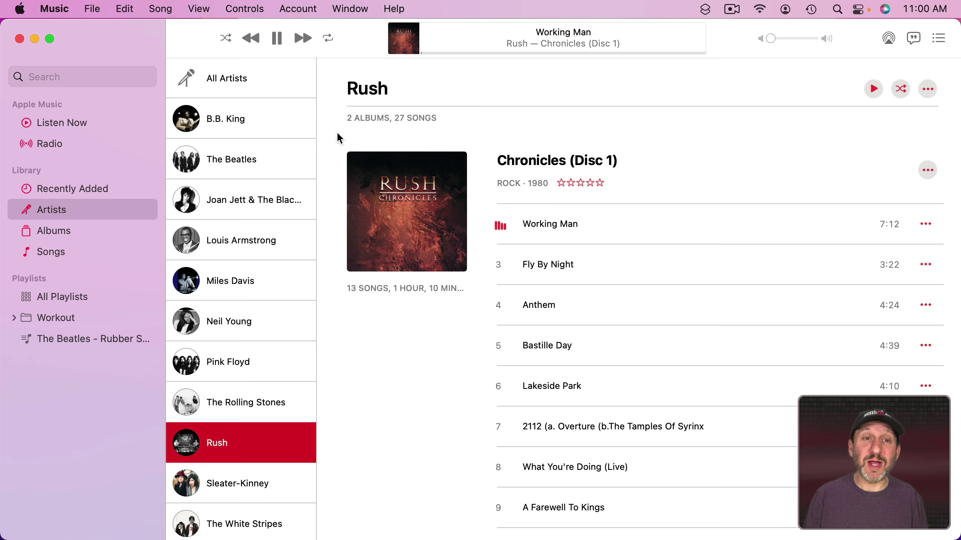
left_click(349, 9)
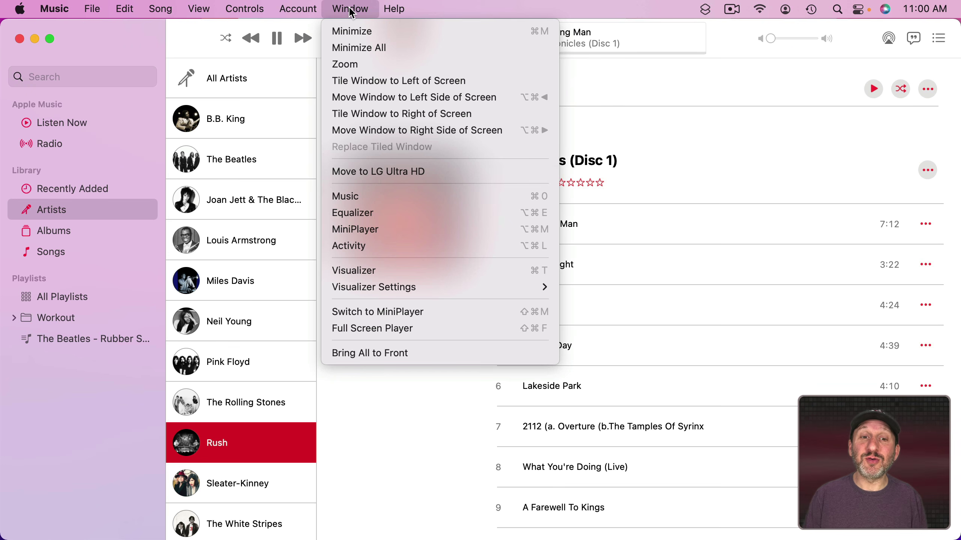
left_click(378, 271)
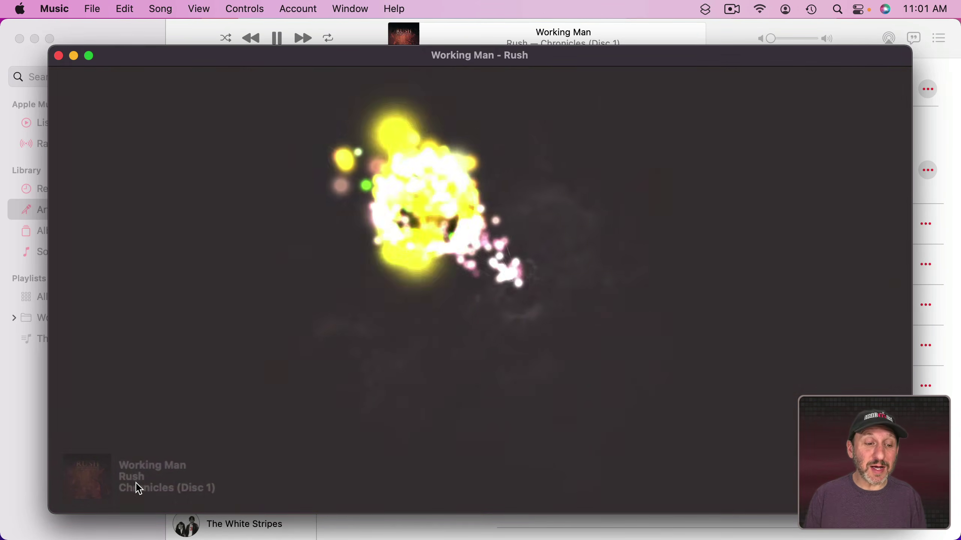
Switch the visualizer type to Classic Visualizer and display its help through the second set of commands
left_click(350, 8)
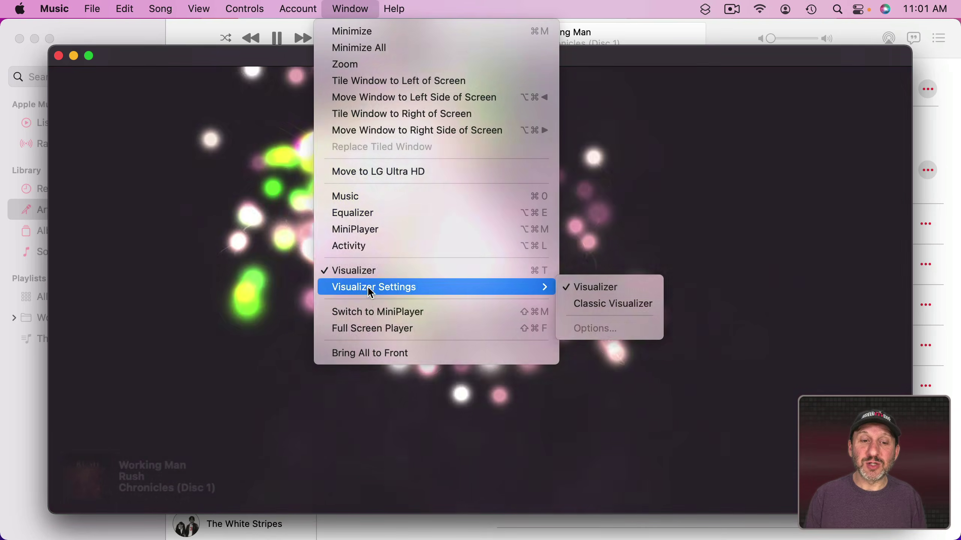
mouse_move(547, 288)
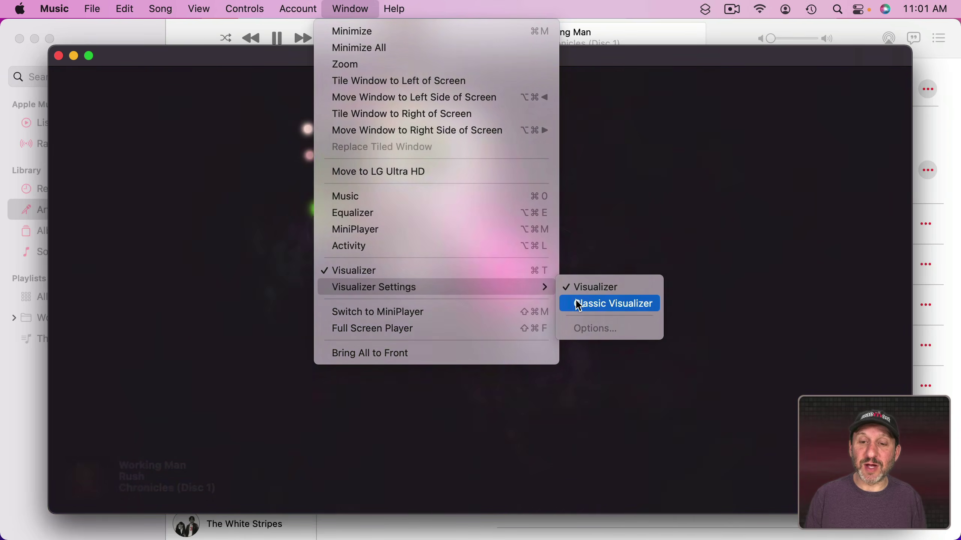
left_click(578, 305)
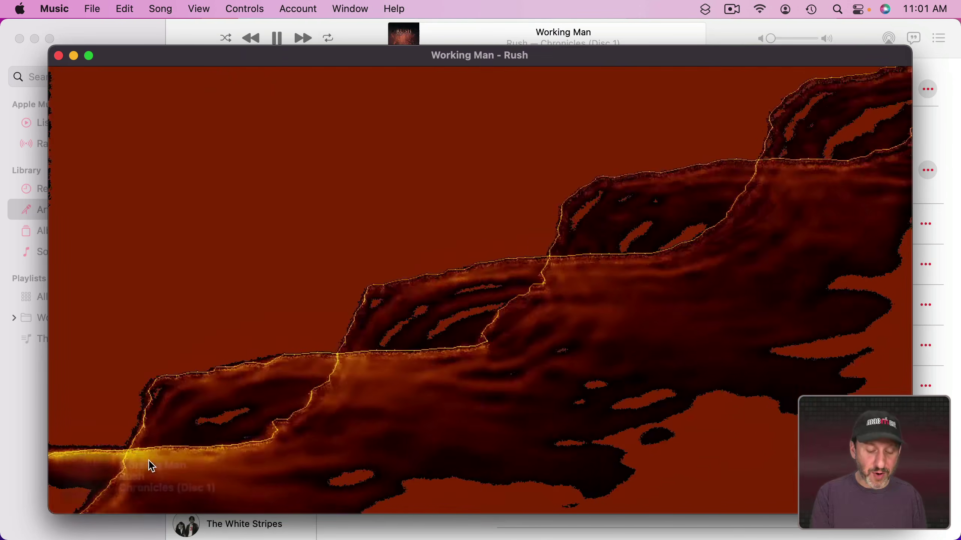
key("shift+slash")
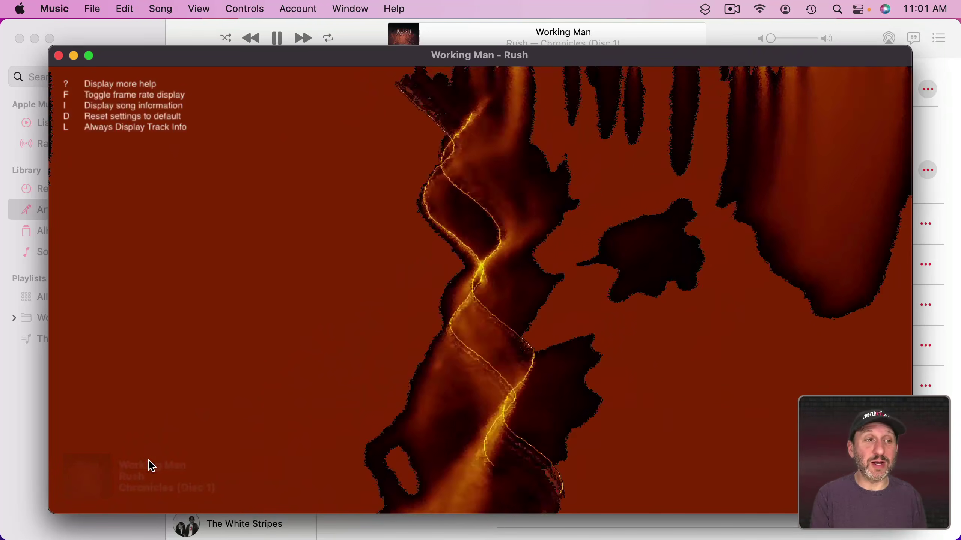
key("shift+slash")
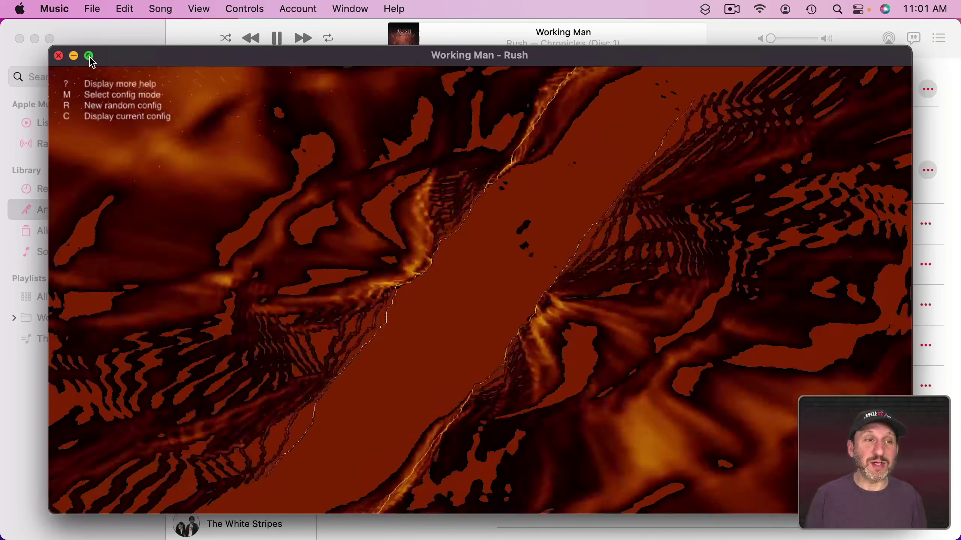
mouse_move(90, 56)
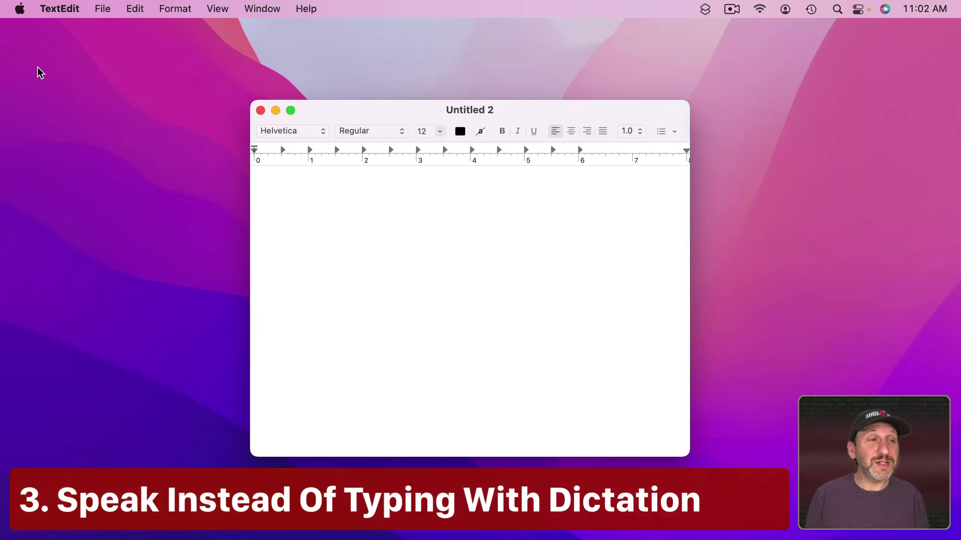
Open the keyboard's Dictation settings in System Preferences and check the dictation shortcut
left_click(19, 6)
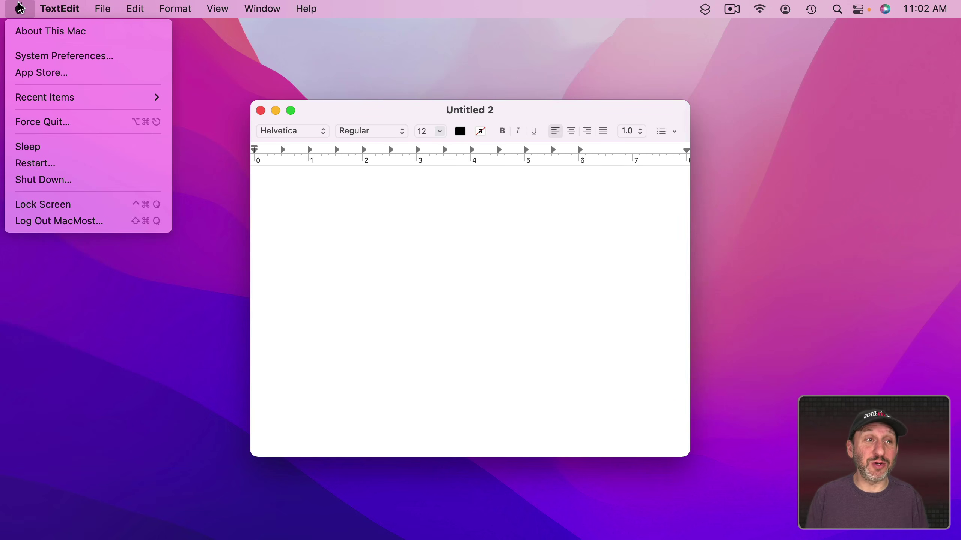
left_click(40, 55)
left_click(509, 326)
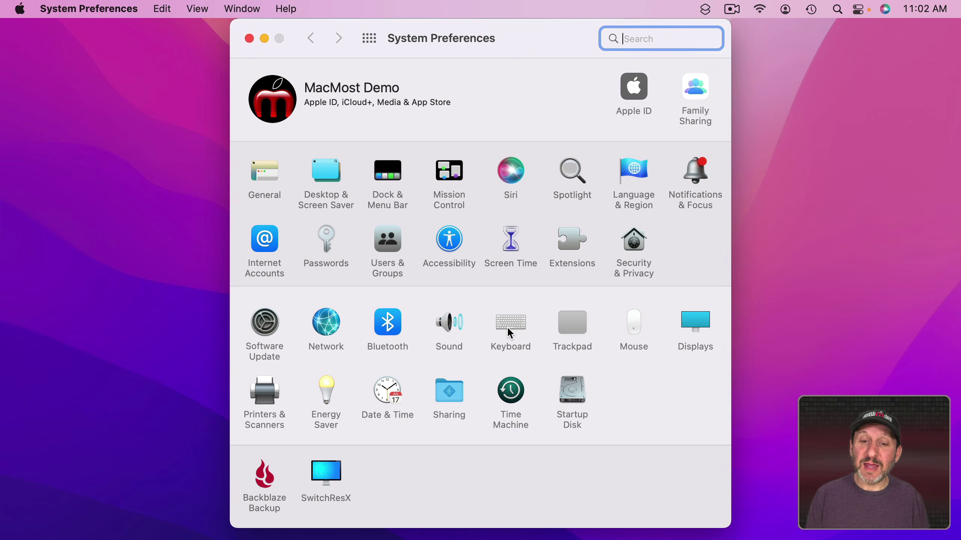
left_click(602, 85)
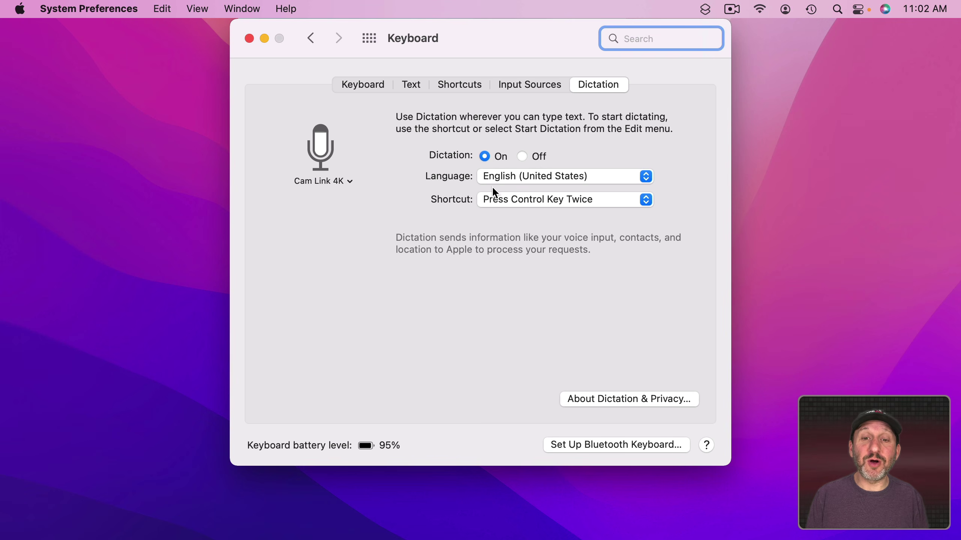
left_click(536, 207)
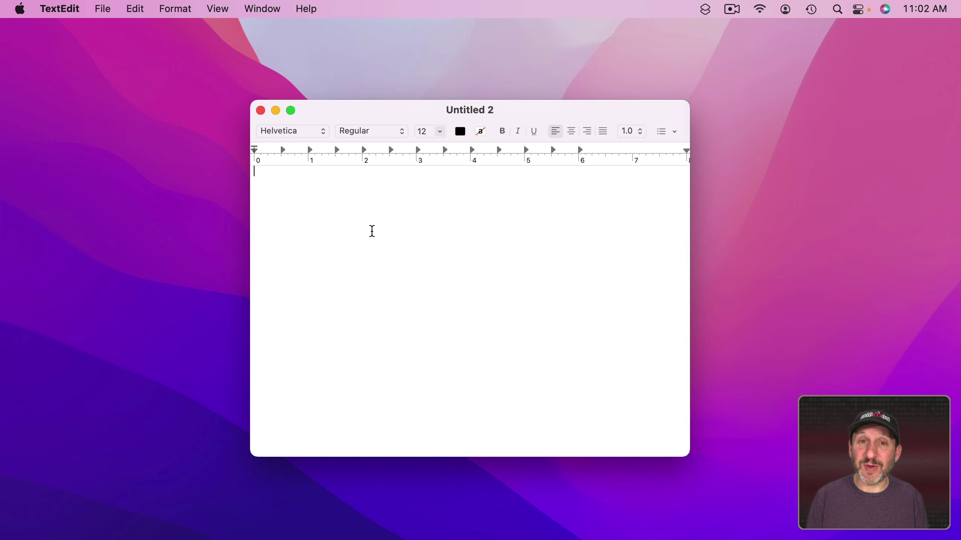
Start dictation in the blank TextEdit document and dictate "The quick brown fox jumps over the lazy dog."
key("ctrl")
key("ctrl")
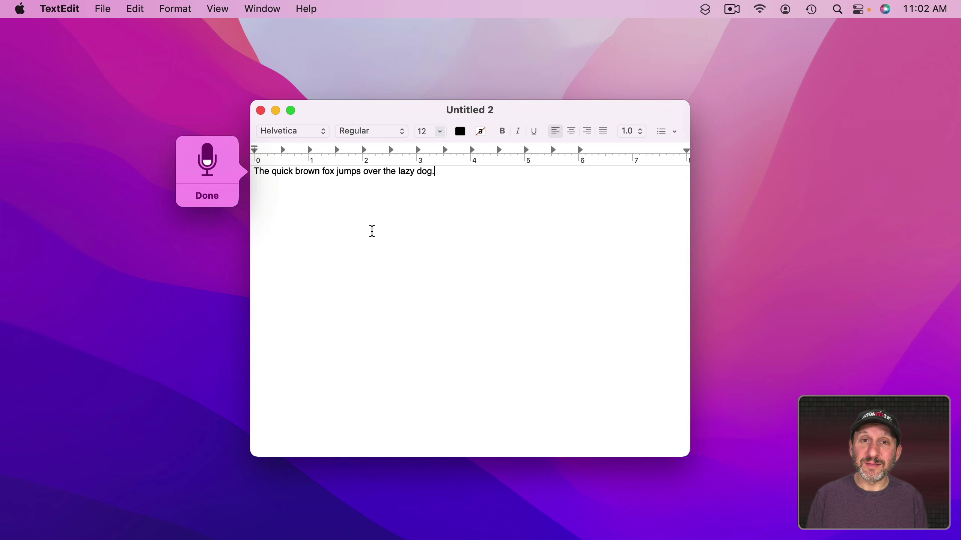
Enable Voice Control in the Accessibility settings of System Preferences
left_click(20, 8)
left_click(41, 57)
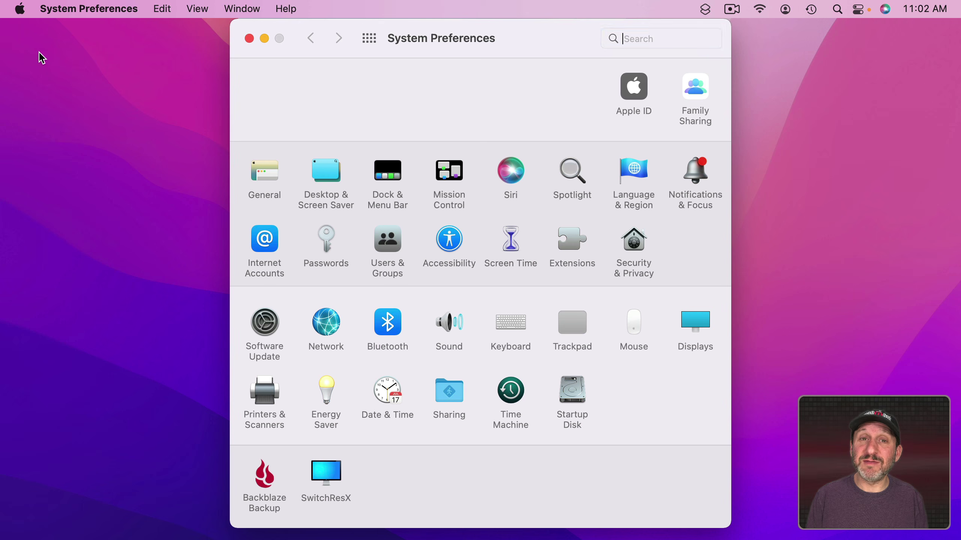
left_click(447, 235)
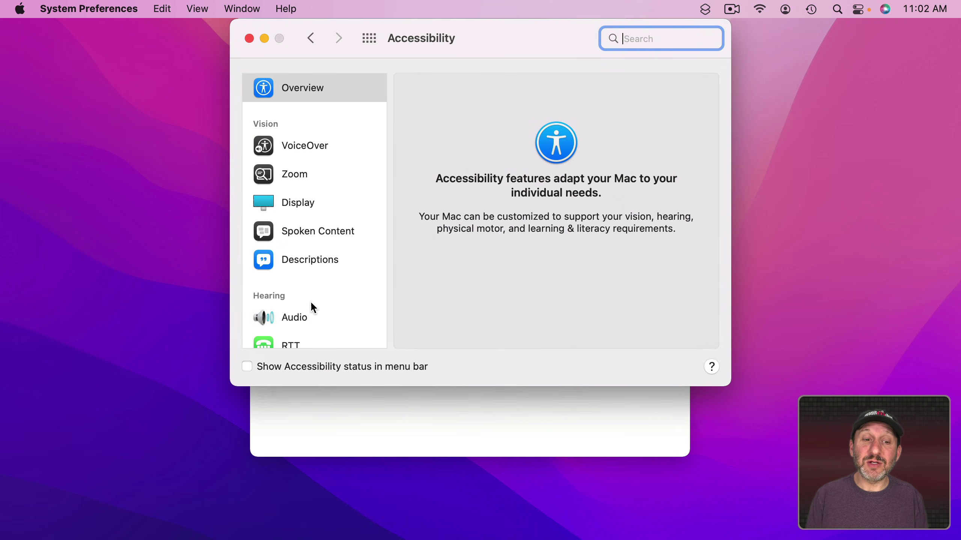
scroll(310, 306, "down", 10)
left_click(304, 161)
left_click(469, 129)
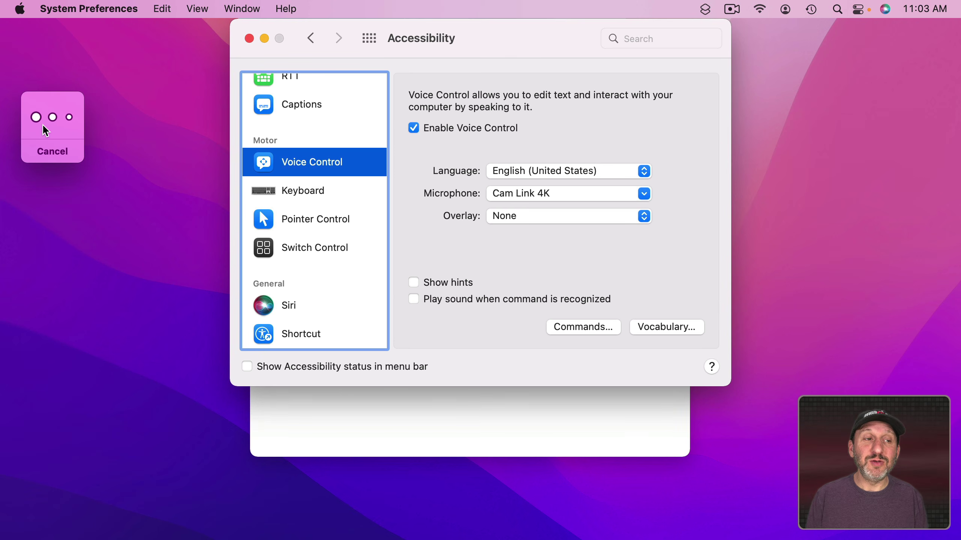
Dictate "This is another type of dictation." as a second line in the text document and browse the Voice Control commands
left_click(452, 439)
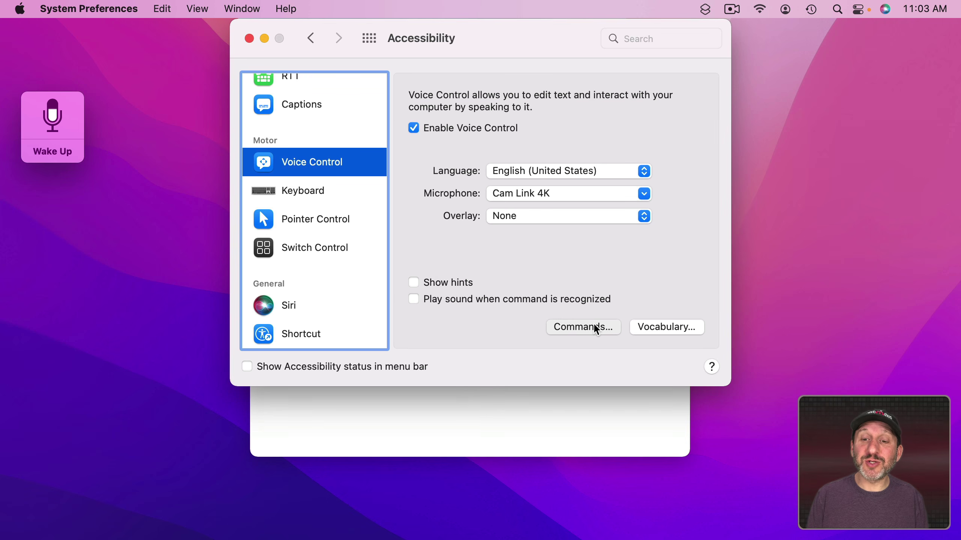
left_click(593, 323)
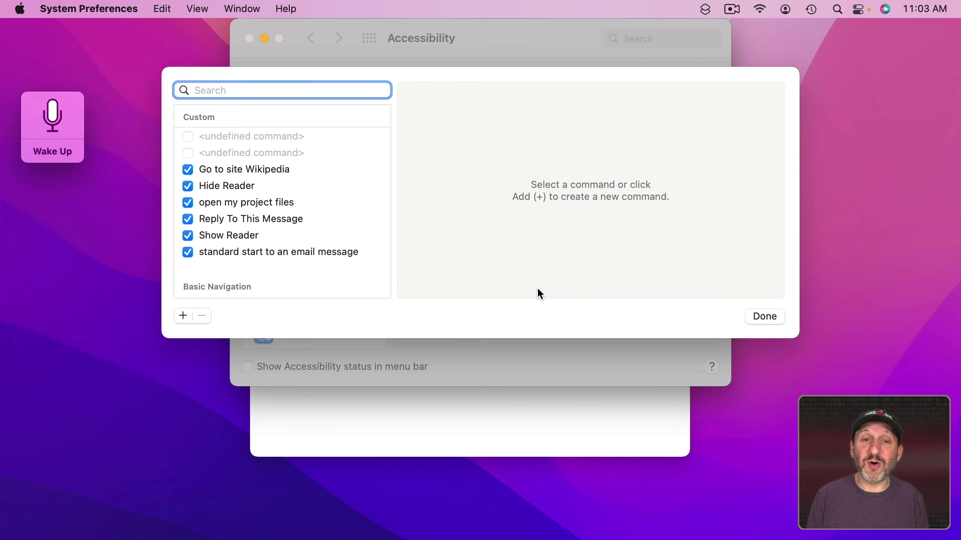
scroll(229, 196, "down", 20)
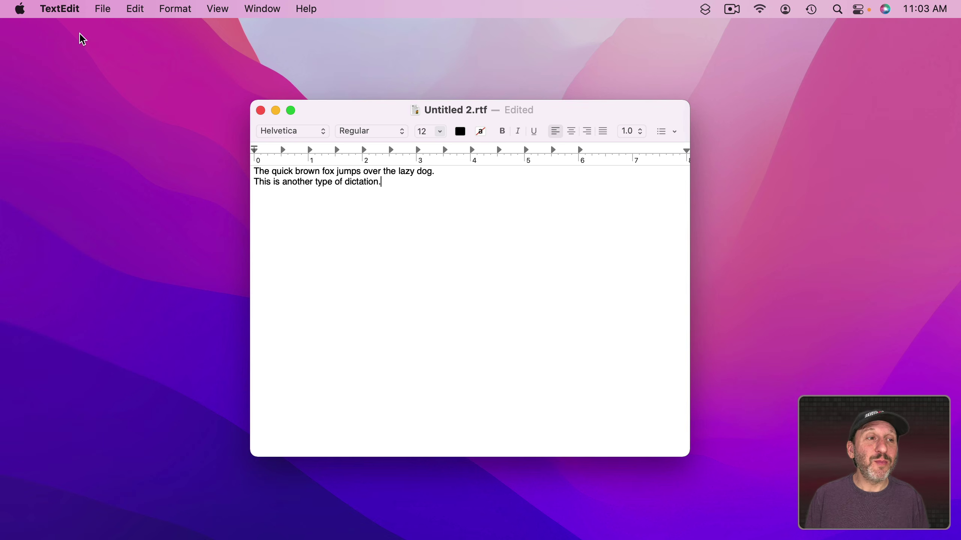
Open the Spoken Content accessibility settings and review the Speak selection options without changing them
left_click(20, 9)
left_click(29, 57)
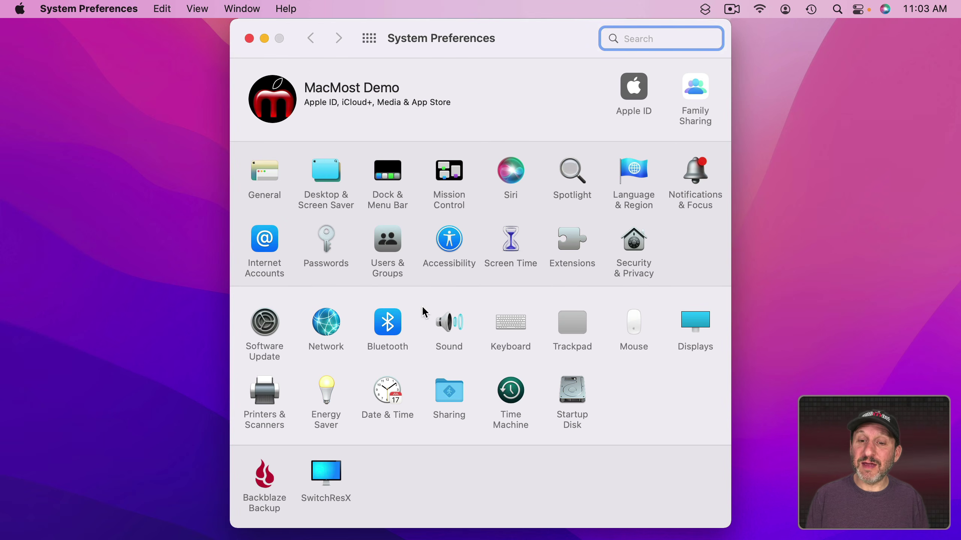
left_click(450, 247)
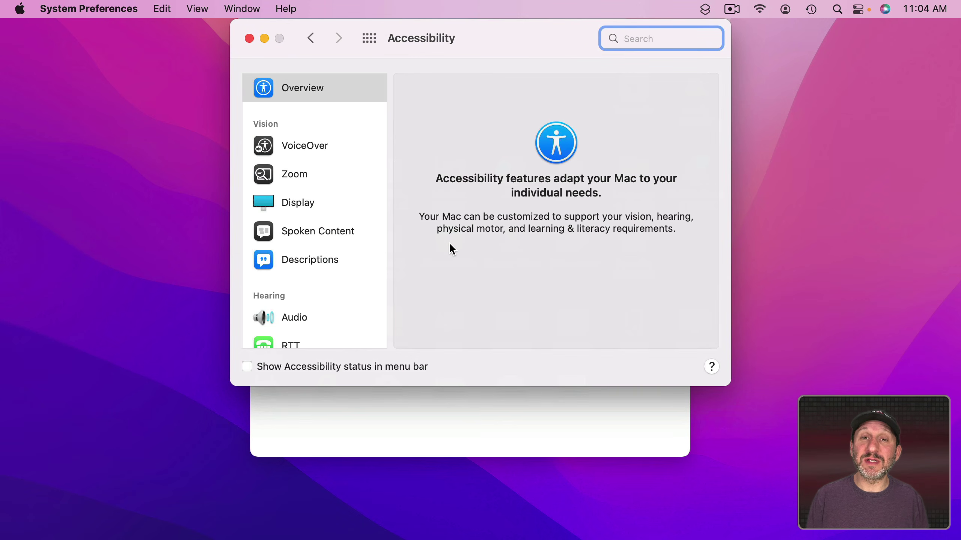
left_click(310, 229)
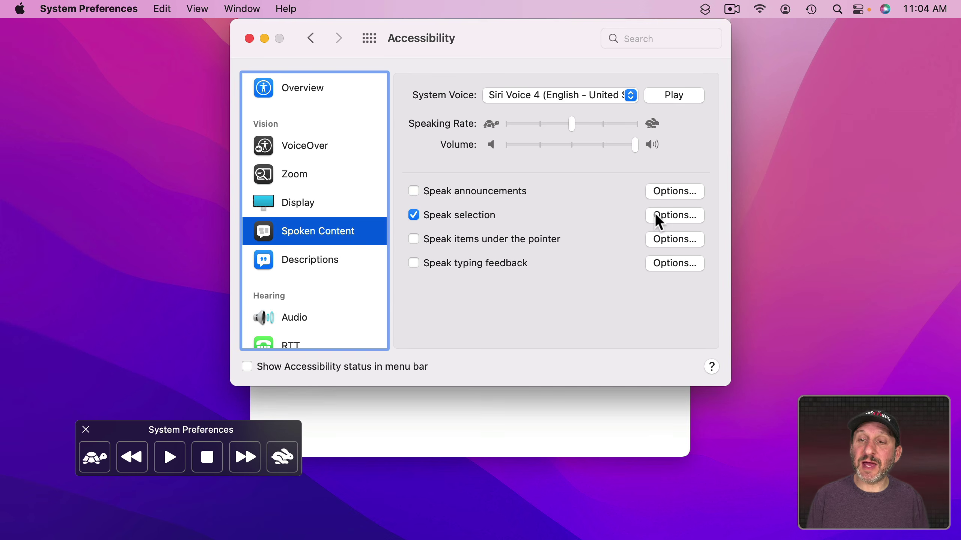
left_click(665, 221)
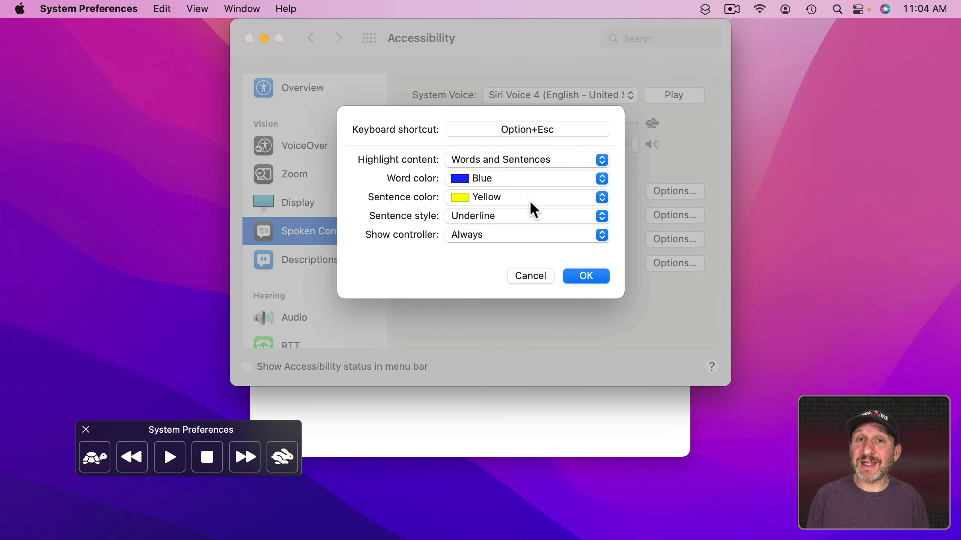
left_click(532, 275)
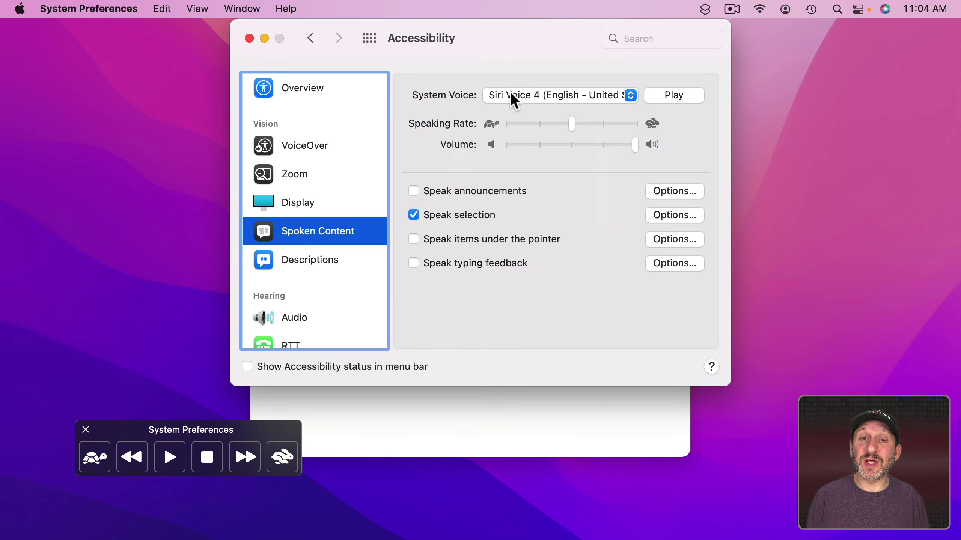
Look through the available system voices, keep Siri Voice 4 and close System Preferences
left_click(515, 99)
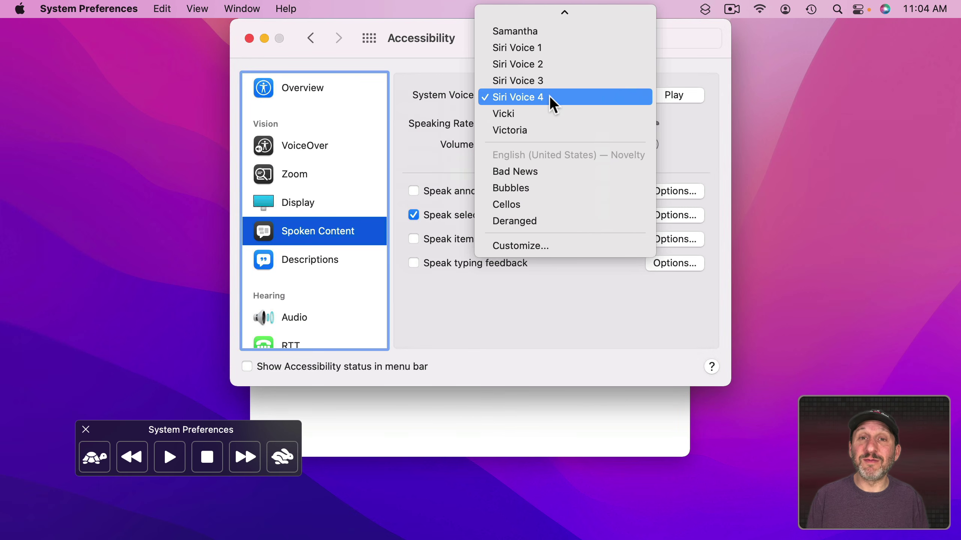
left_click(442, 106)
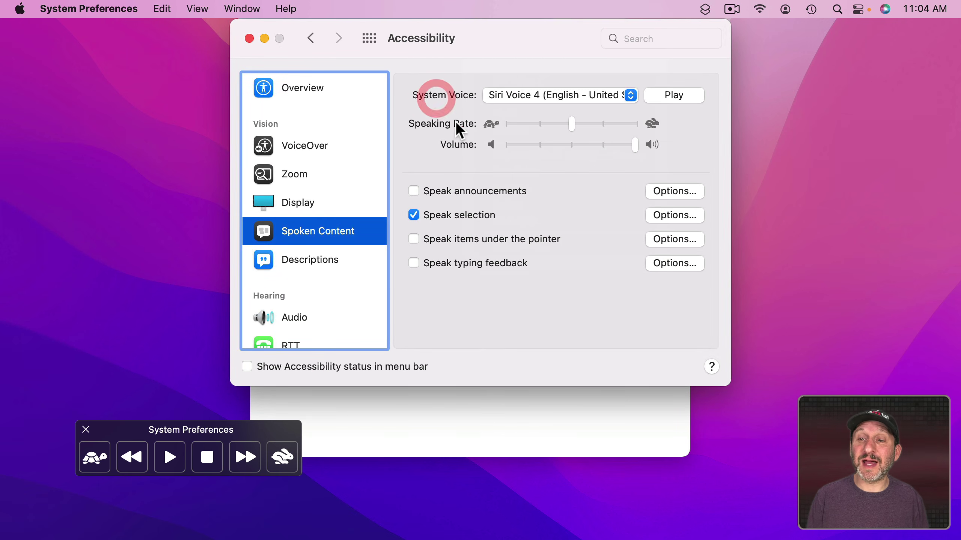
left_click(250, 39)
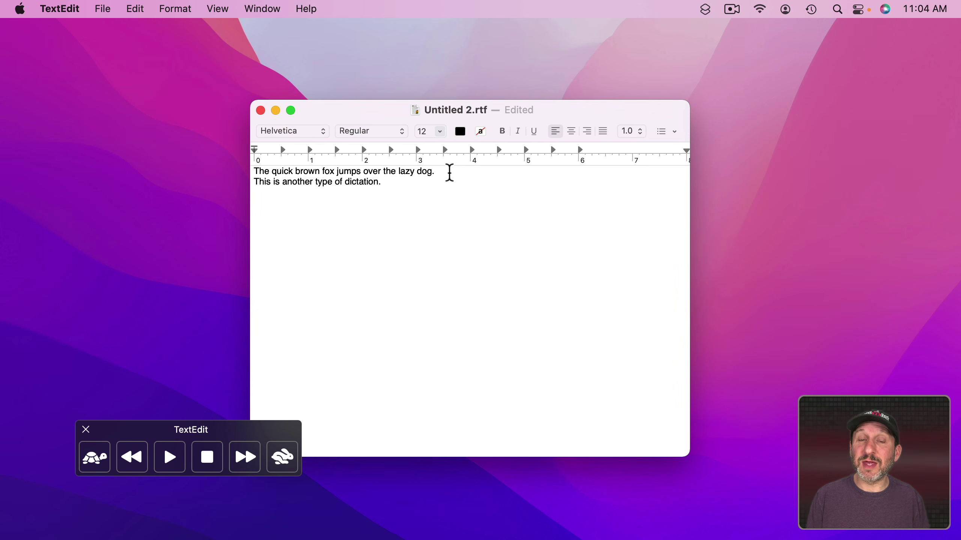
Have the document's first sentence, "The quick brown fox jumps over the lazy dog.", read aloud
left_click_drag(449, 173, 220, 163)
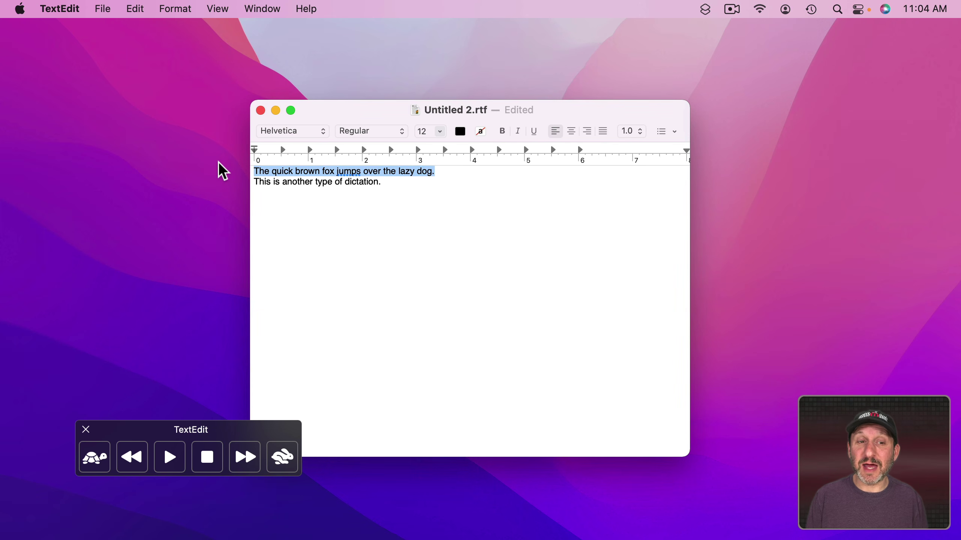
key("alt+Escape")
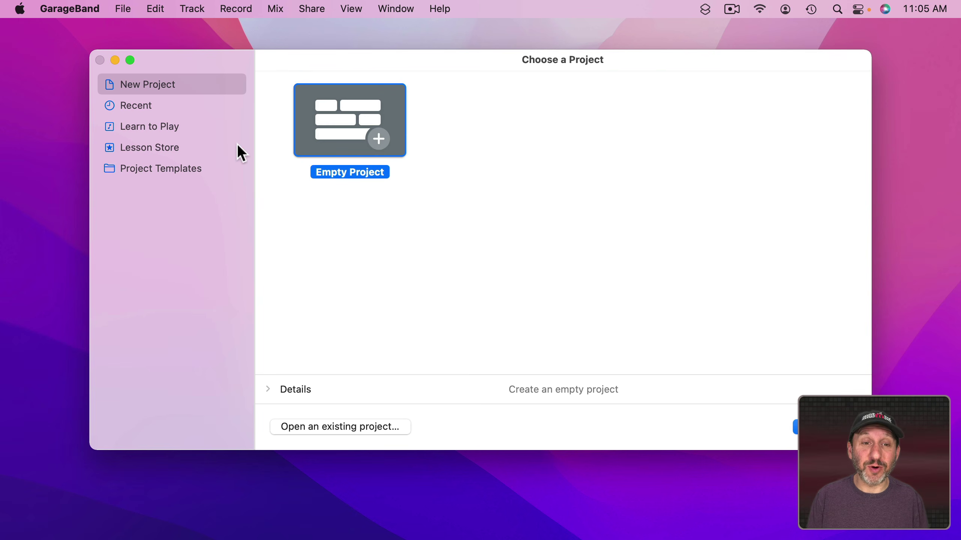
Create an empty GarageBand project with a Drummer track
double_click(333, 118)
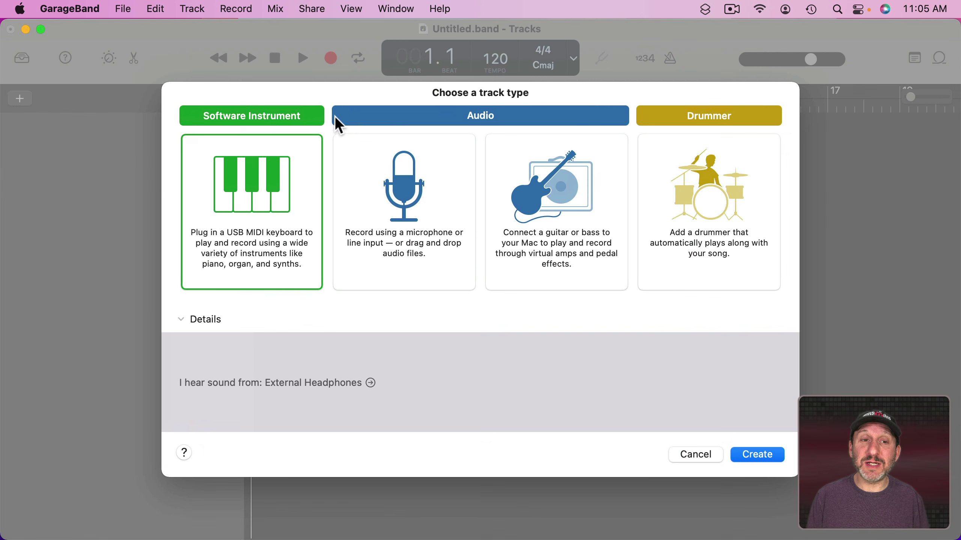
left_click(711, 191)
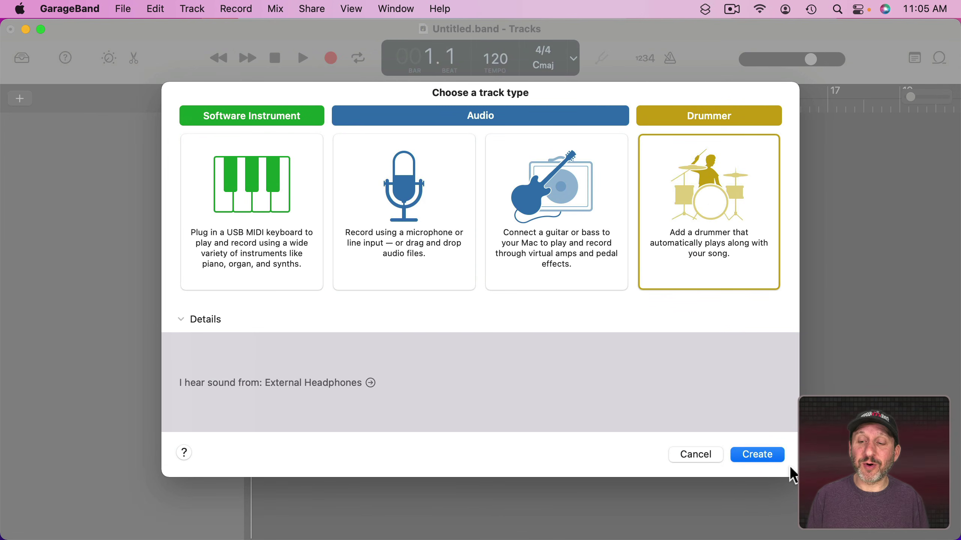
left_click(761, 456)
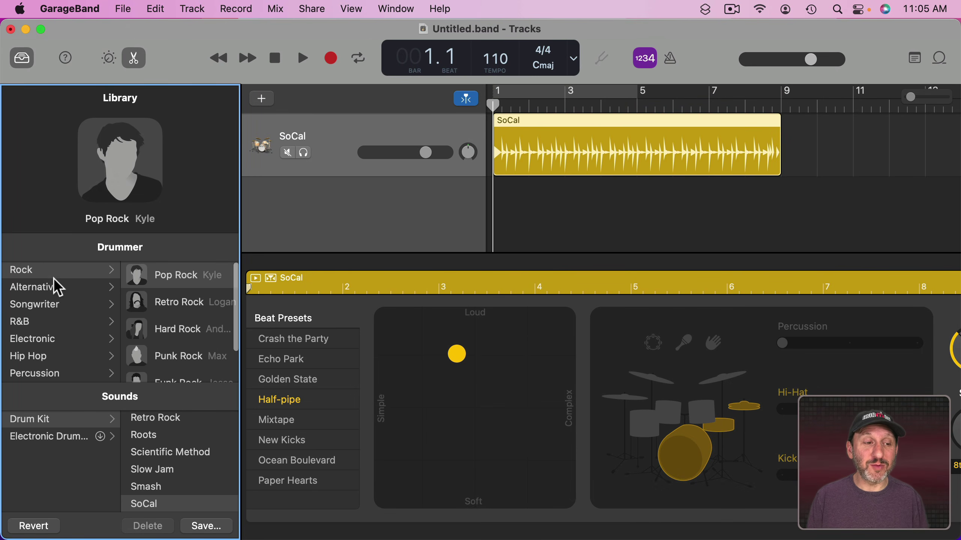
Browse the Alternative, Songwriter, R&B and Electronic drummers, and assign the Rock genre's Retro Rock drummer to the track
left_click(33, 286)
left_click(36, 303)
left_click(26, 324)
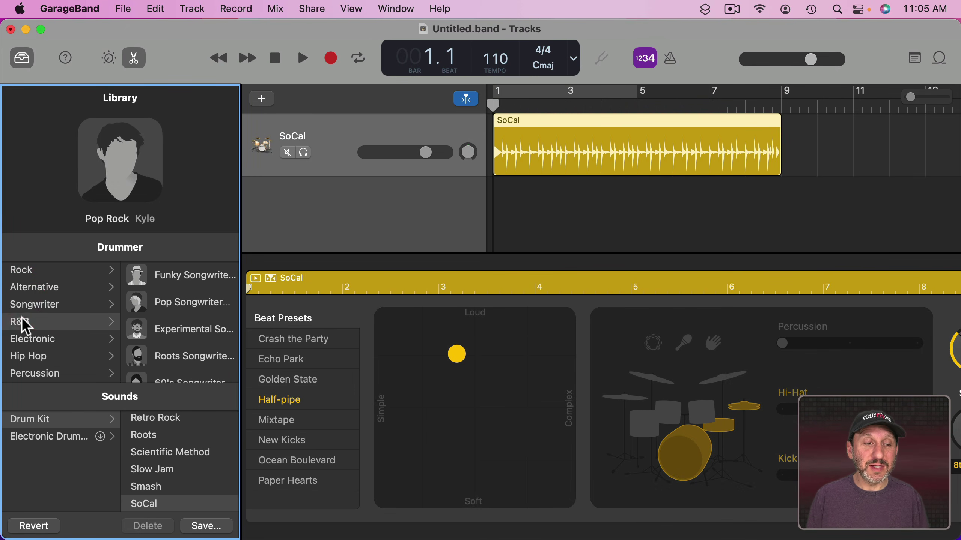
left_click(24, 338)
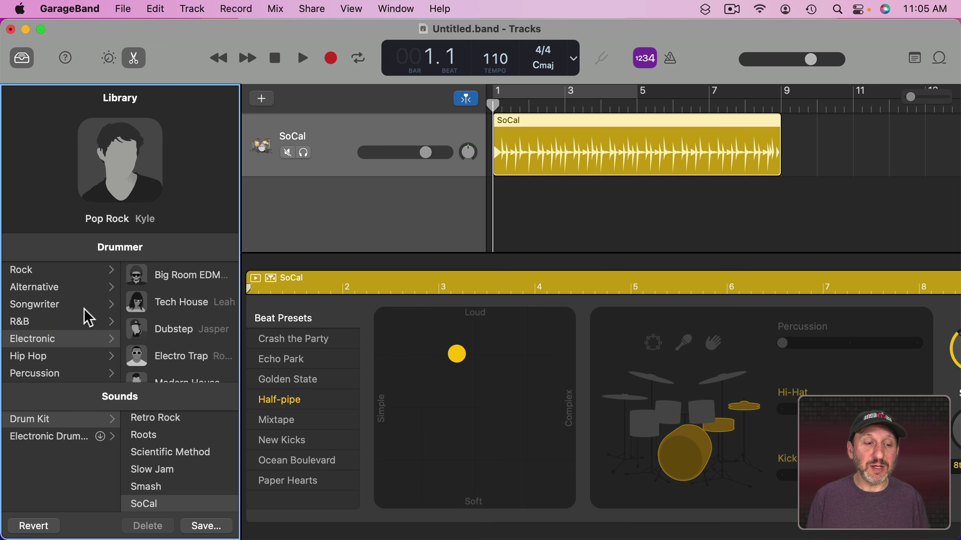
left_click(45, 270)
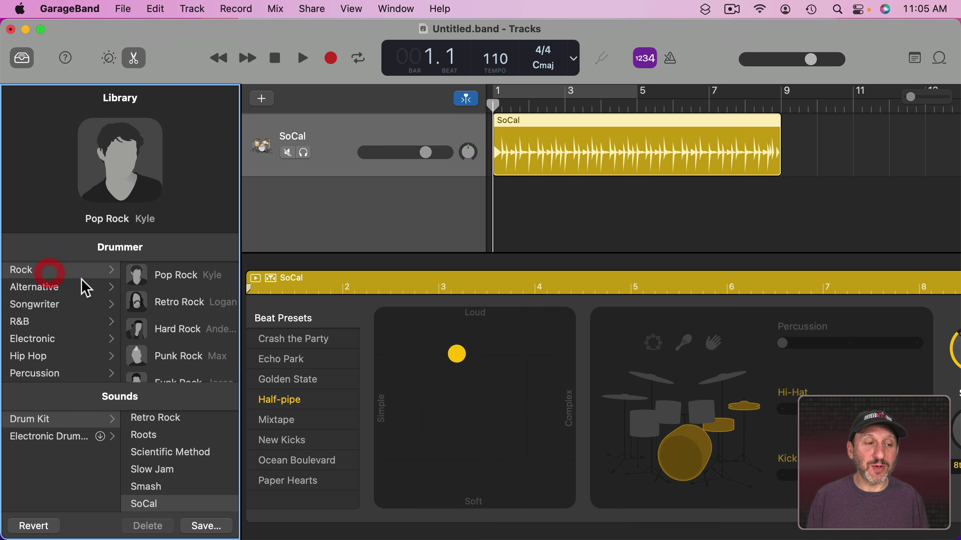
left_click(169, 303)
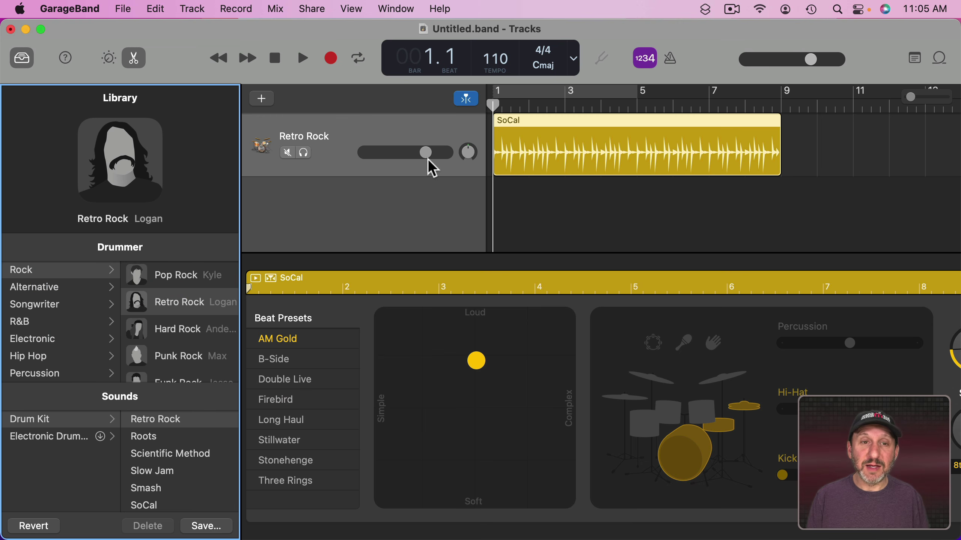
Play the drum region in a cycle and make its beat softer and more complex
key("c")
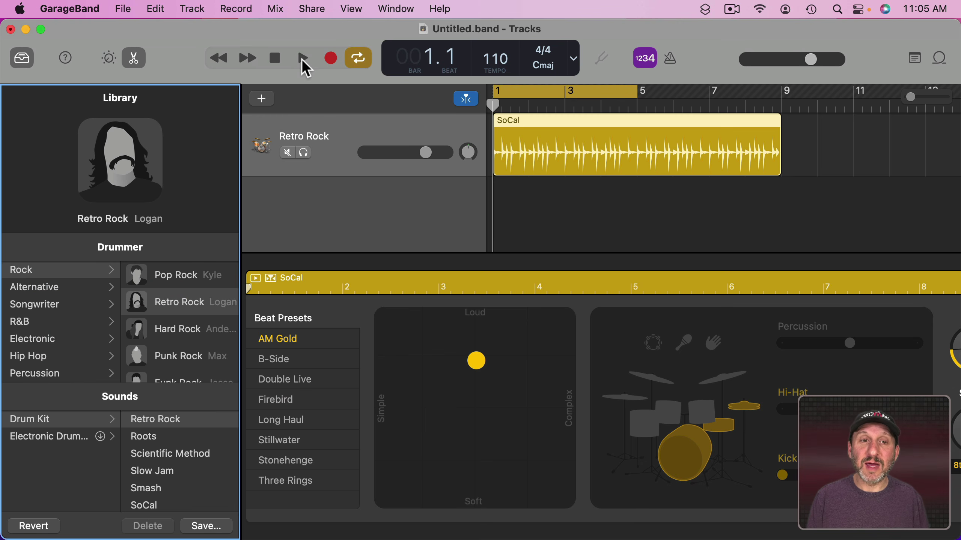
left_click(303, 58)
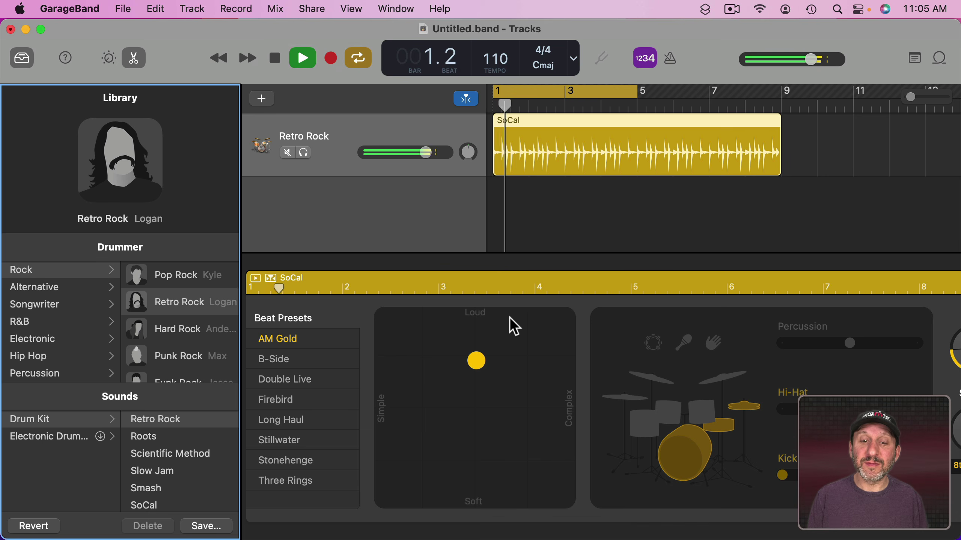
left_click_drag(477, 361, 539, 431)
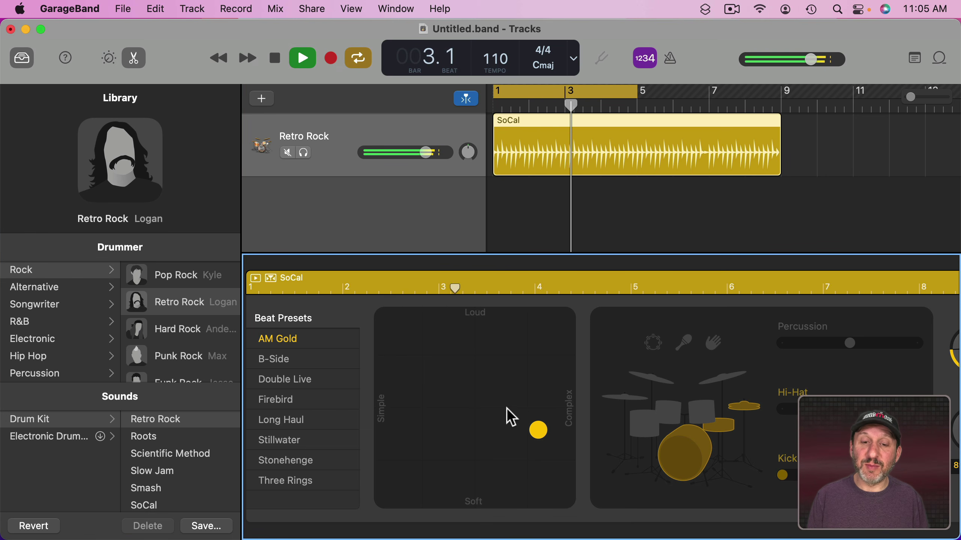
Base the beat on the Double Live preset with tambourine and toms, and shift it towards soft
left_click(284, 378)
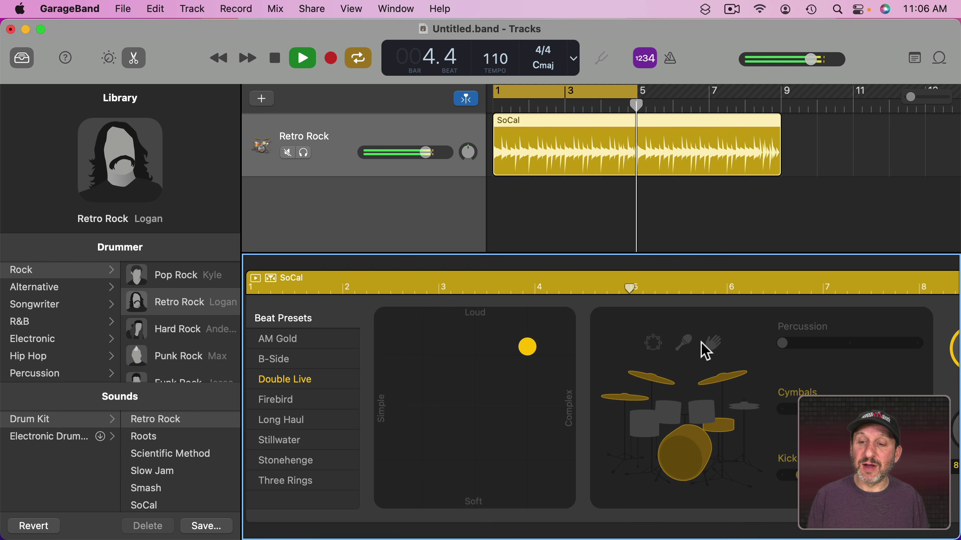
left_click(655, 343)
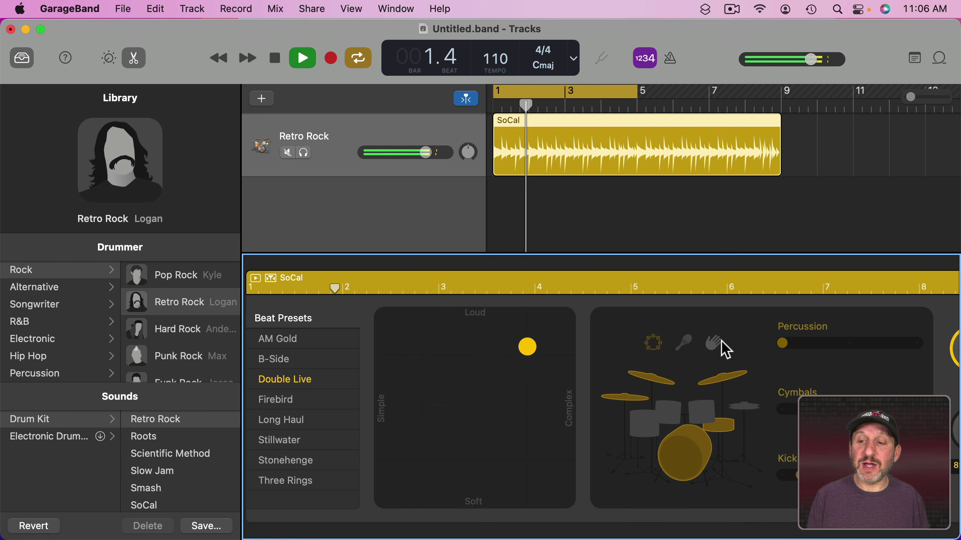
left_click(704, 413)
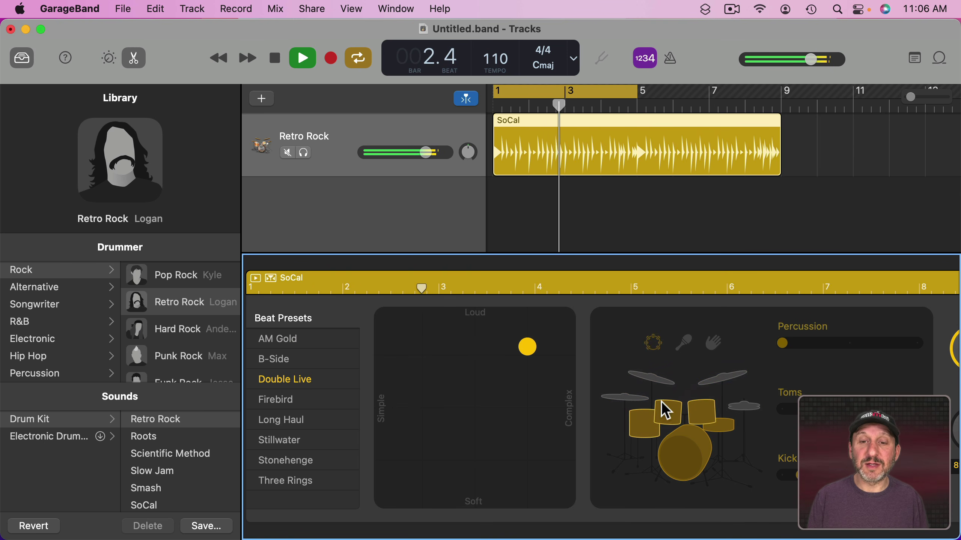
left_click_drag(532, 354, 533, 468)
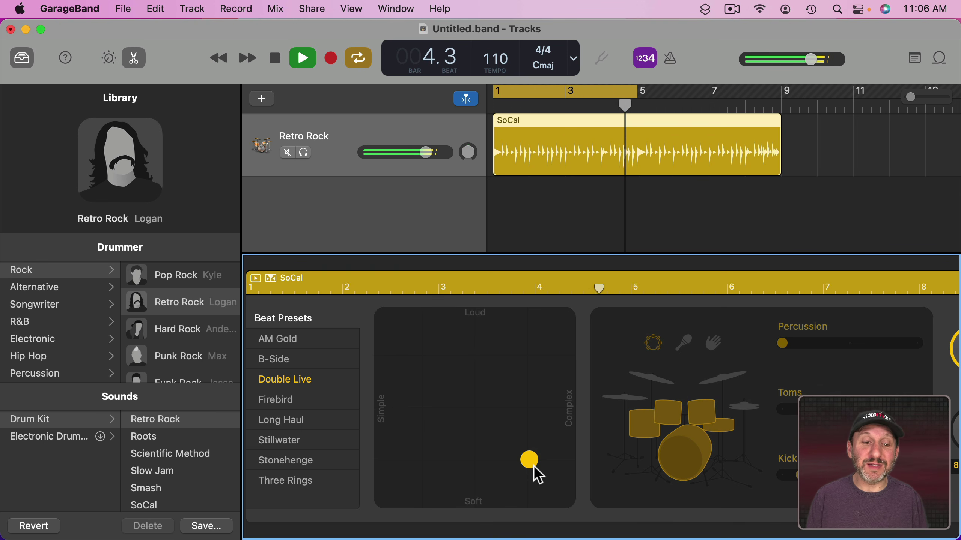
Create another empty GarageBand project with a Software Instrument track
mouse_move(180, 204)
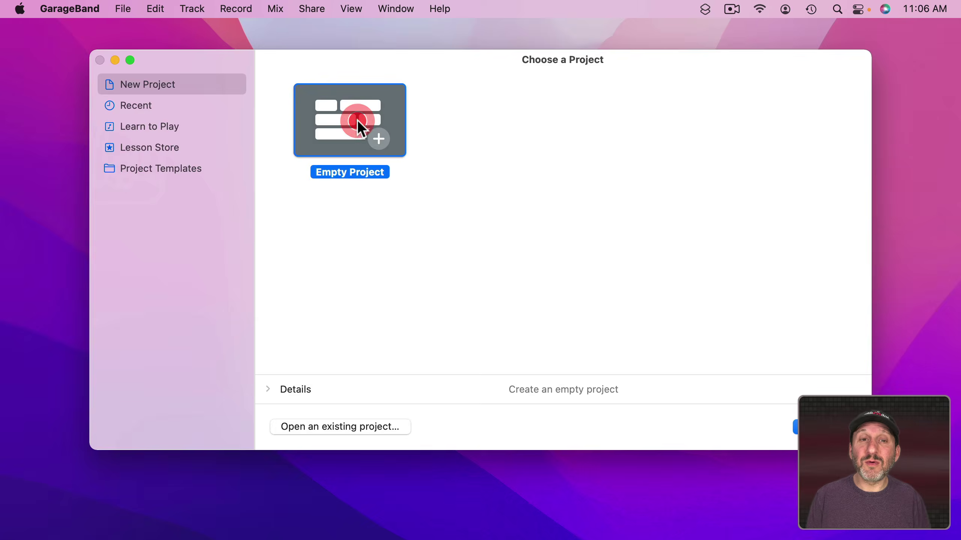
double_click(357, 119)
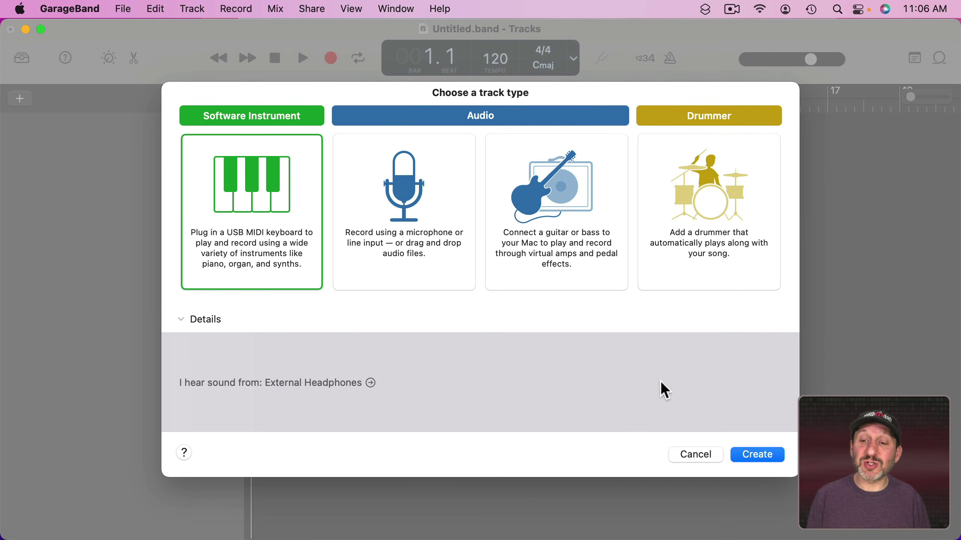
left_click(756, 459)
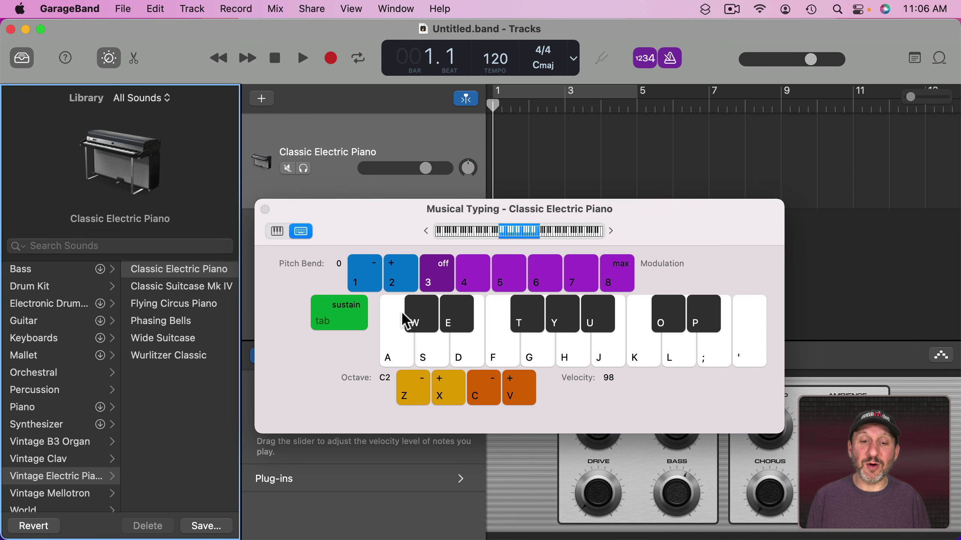
Play a few Classic Electric Piano notes with Musical Typing
mouse_move(399, 356)
left_mouse_down()
mouse_move(694, 367)
mouse_move(391, 354)
left_mouse_up()
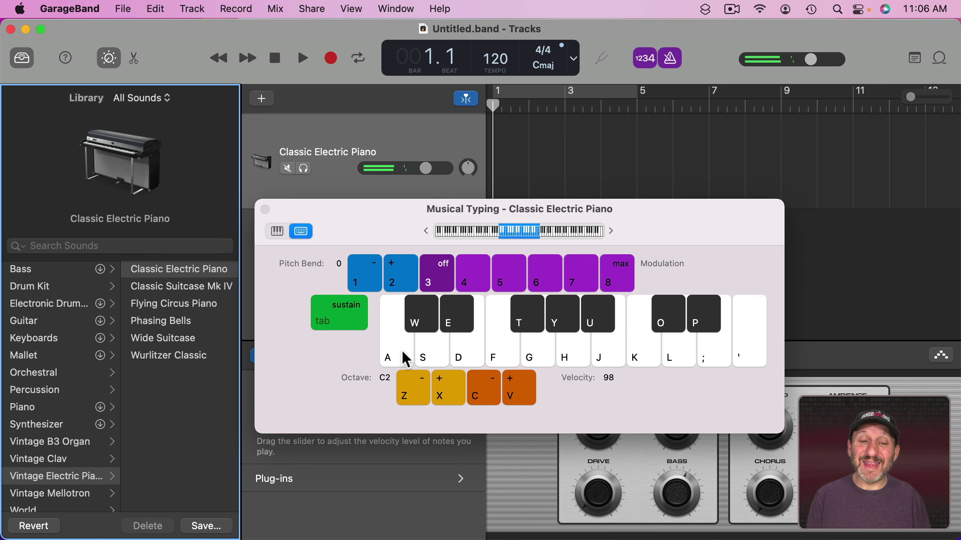
key("a")
key("s")
key("f")
key("g")
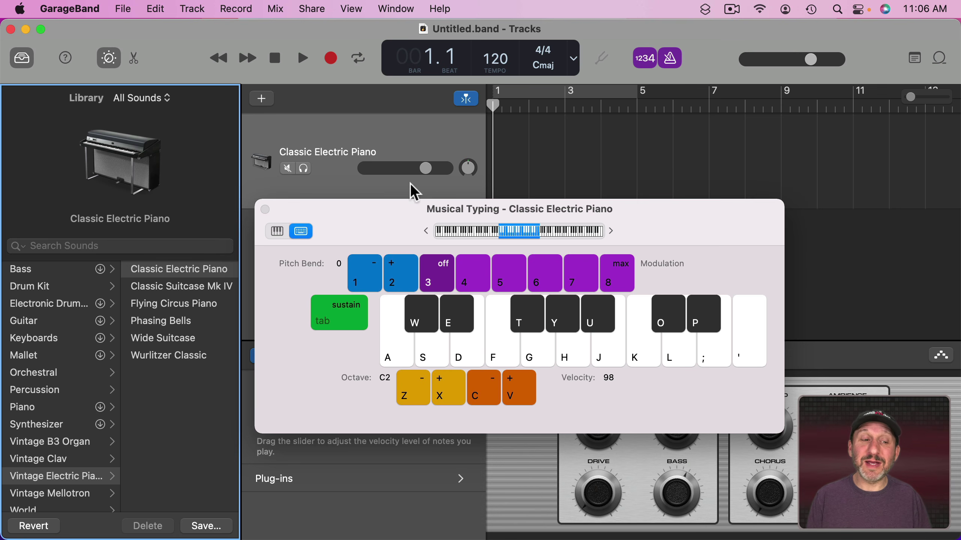
Try the 80s Sine Synth keyboard sound, switch the track to the Bluebird drum kit and play its lowest note
left_click(49, 337)
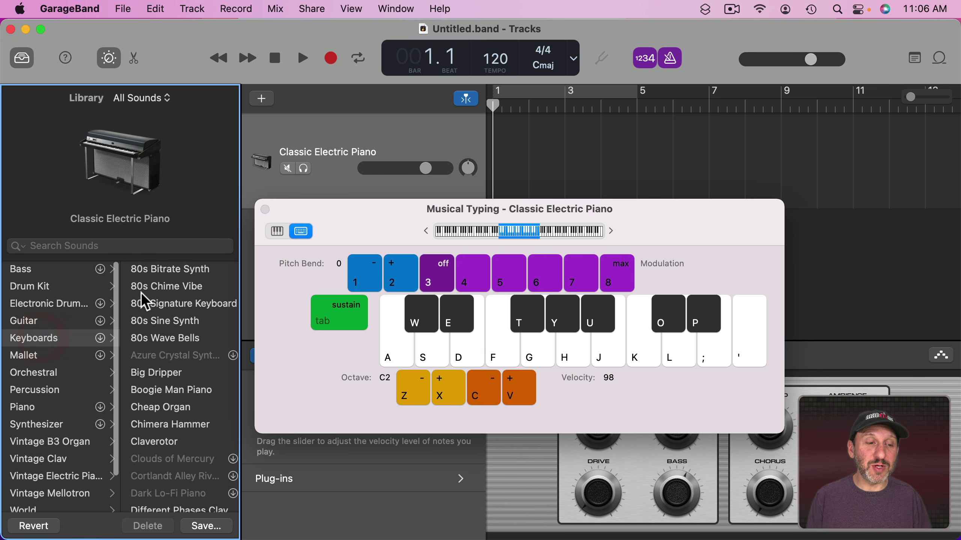
left_click(169, 321)
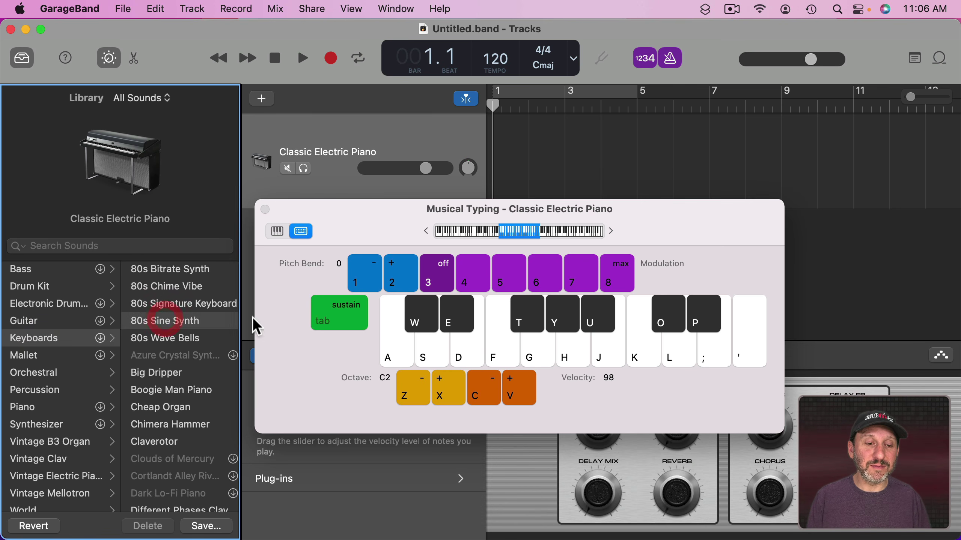
left_click(50, 289)
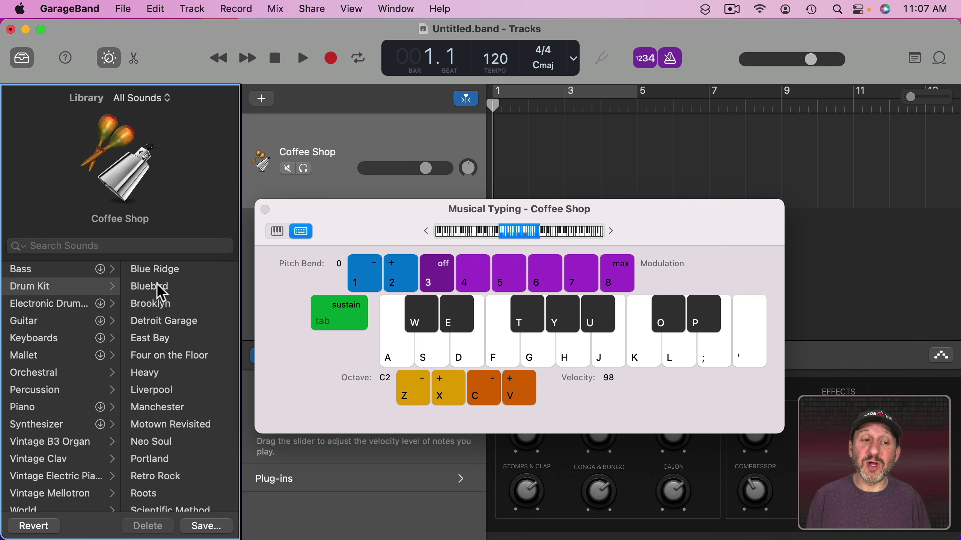
left_click(143, 288)
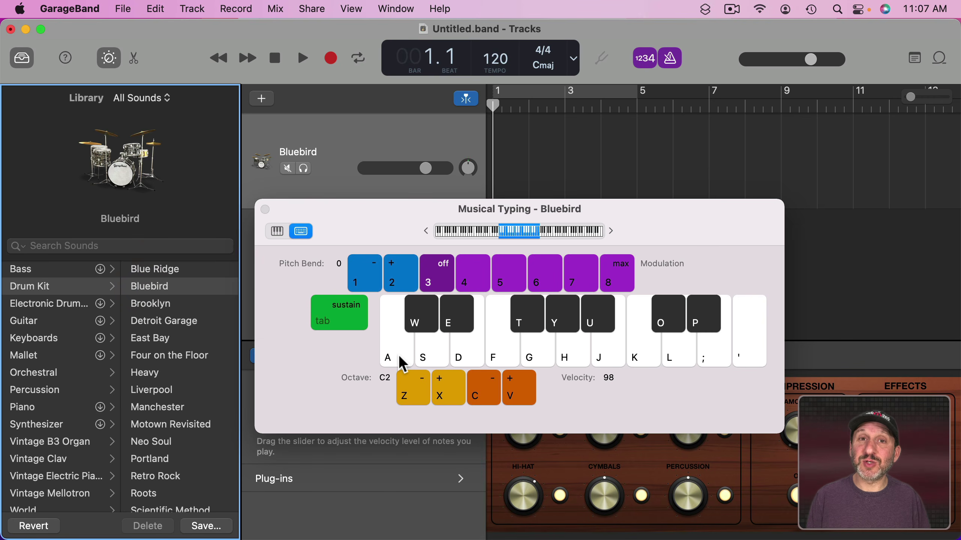
left_click(401, 365)
key("a")
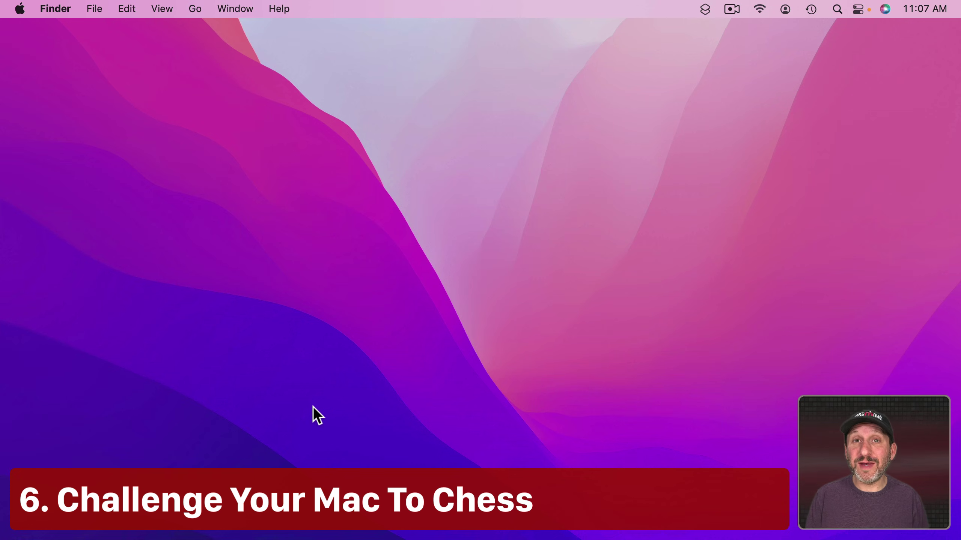
Launch Chess from Launchpad and open the game by moving the white knight from B1 to C3
mouse_move(114, 539)
left_click(72, 519)
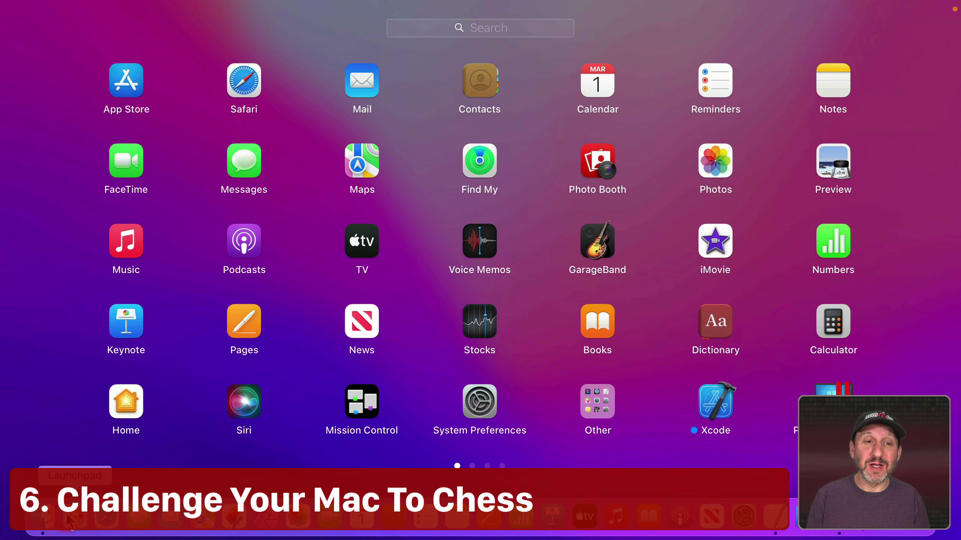
type("chess")
key("Return")
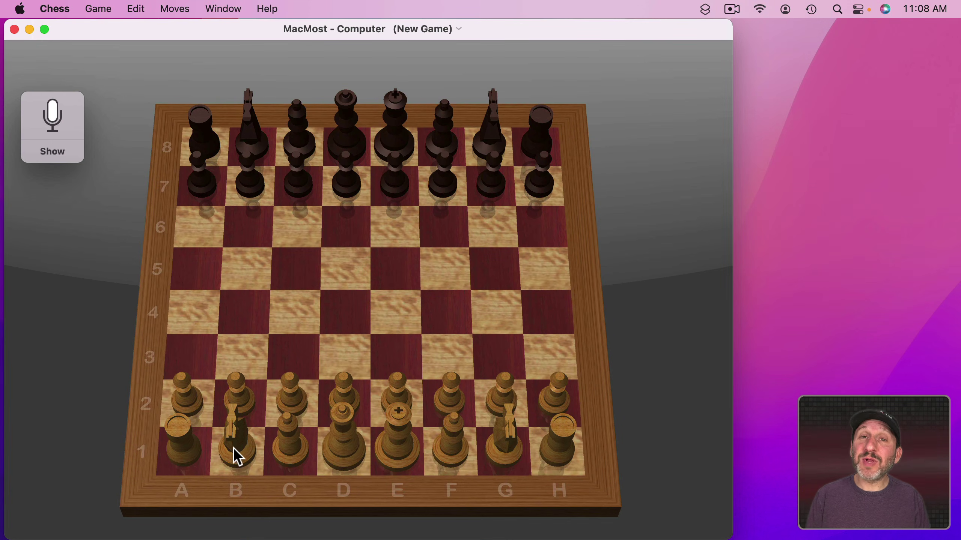
left_click_drag(233, 462, 298, 358)
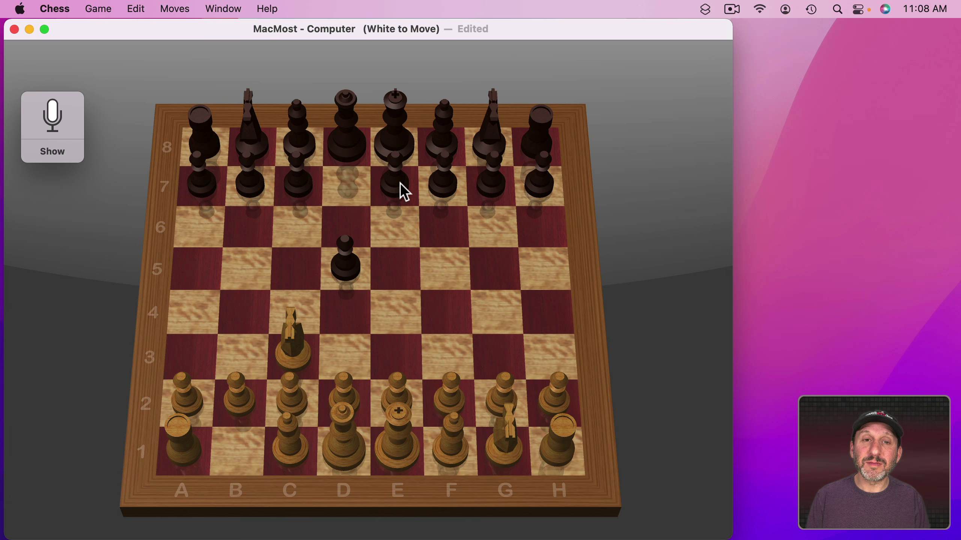
Review the board style, piece style and computer strength preferences without keeping changes, and rotate the chess board in 3D
left_click(55, 8)
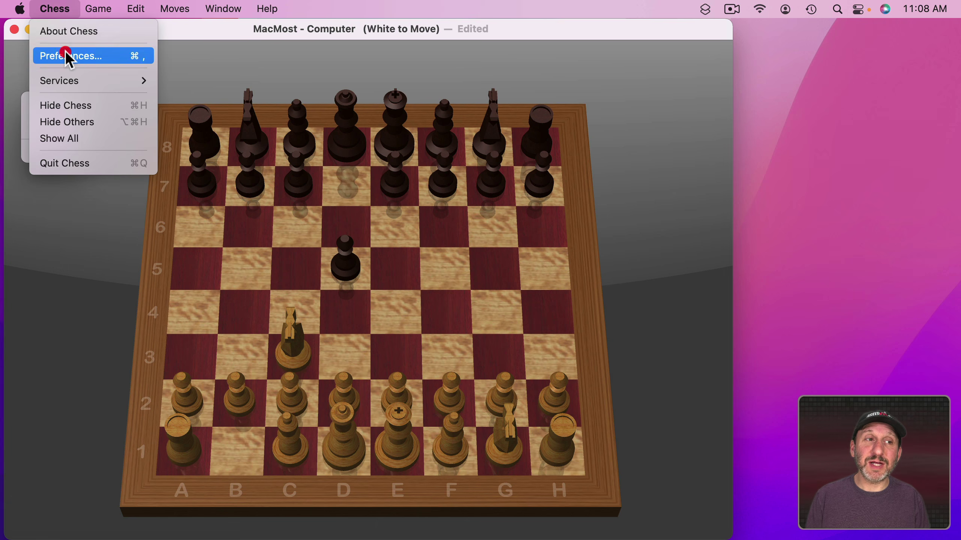
left_click(64, 53)
mouse_move(184, 311)
left_mouse_down()
mouse_move(280, 311)
mouse_move(181, 307)
left_mouse_up()
left_click(239, 214)
left_click(240, 182)
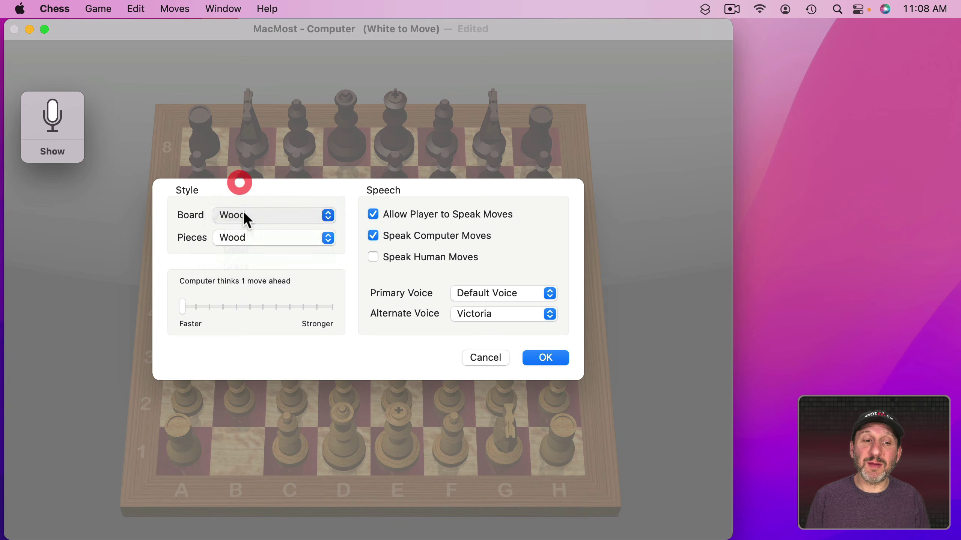
left_click(243, 236)
left_click(248, 169)
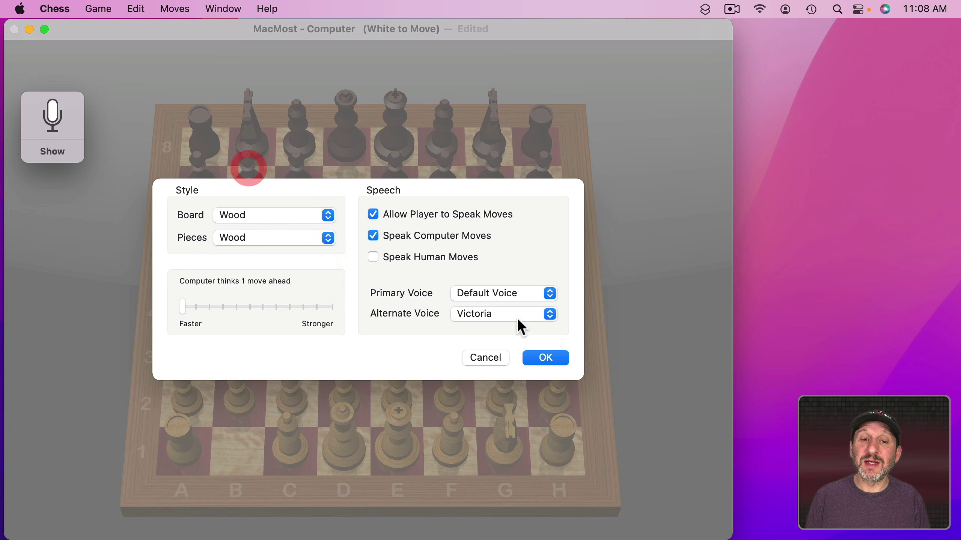
left_click(485, 359)
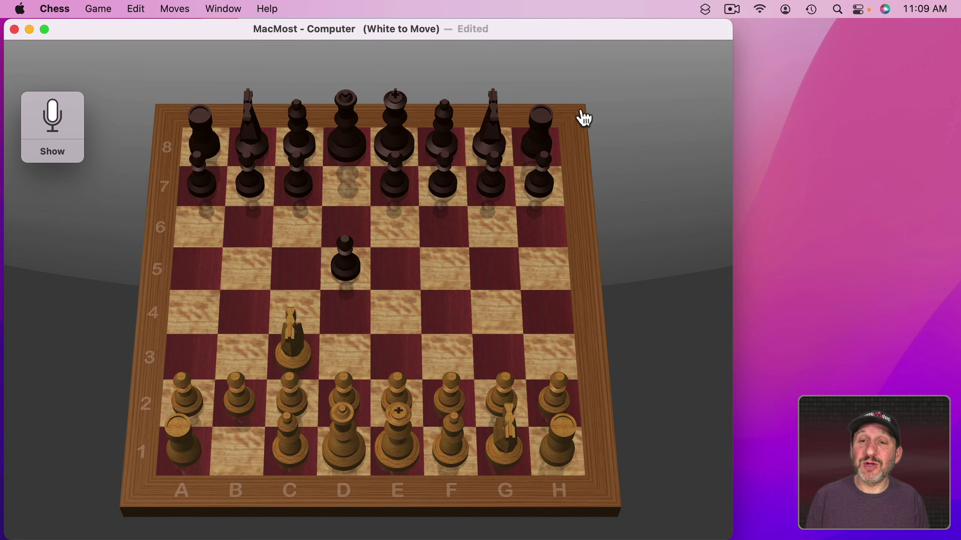
left_click_drag(582, 113, 524, 40)
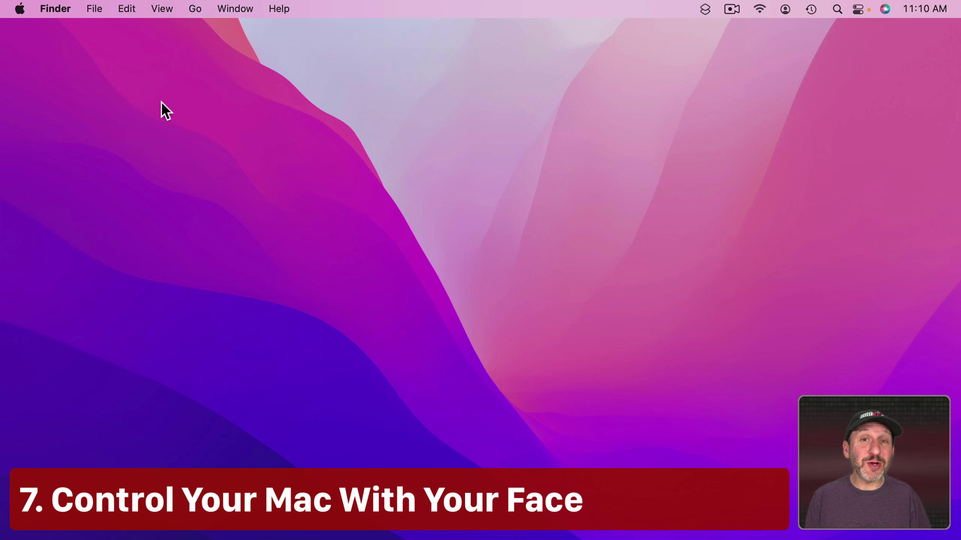
Switch to System Preferences and show the Alternate Control Methods of the Pointer Control accessibility settings
left_click(20, 9)
left_click(47, 56)
left_click(459, 239)
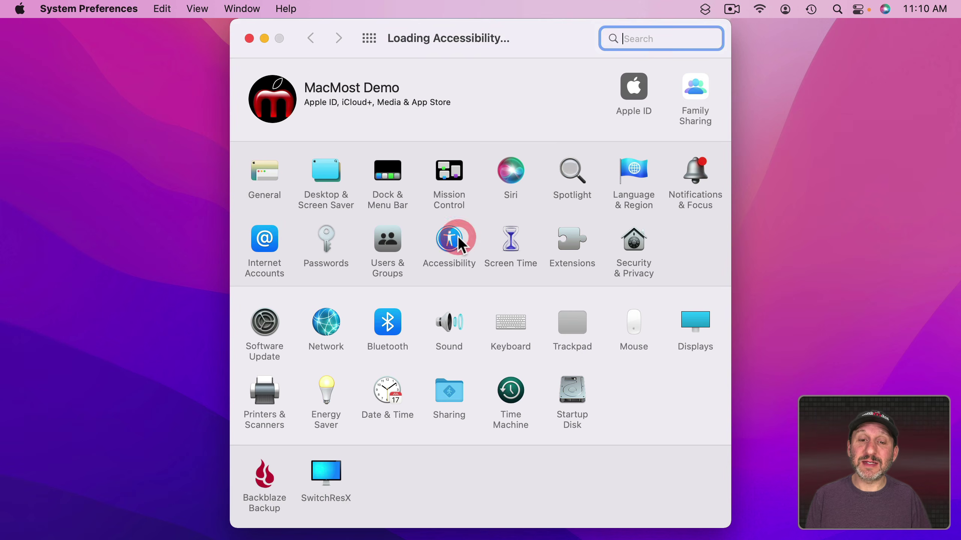
scroll(326, 311, "down", 10)
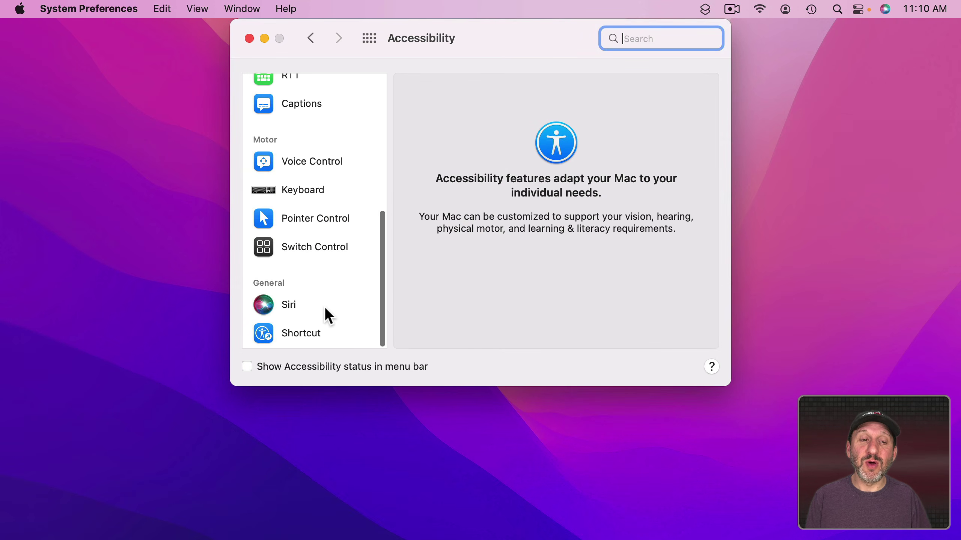
left_click(292, 216)
left_click(580, 91)
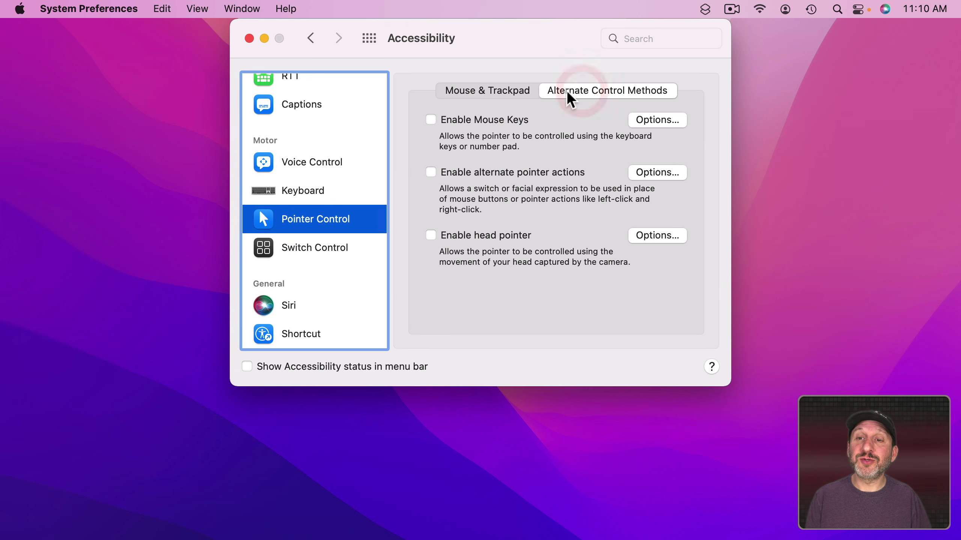
Enable the head pointer and alternate pointer actions, and open the options for alternate pointer actions
left_click(431, 235)
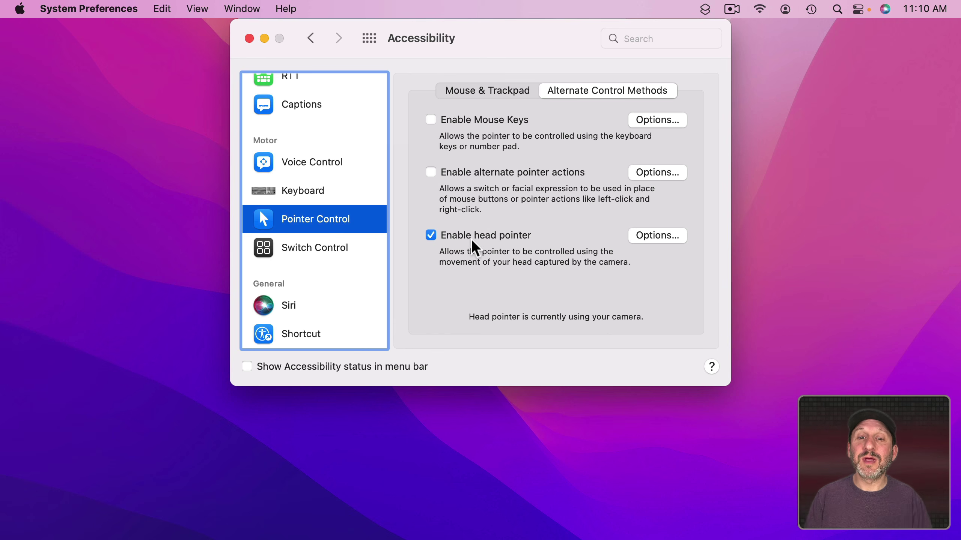
left_click(432, 172)
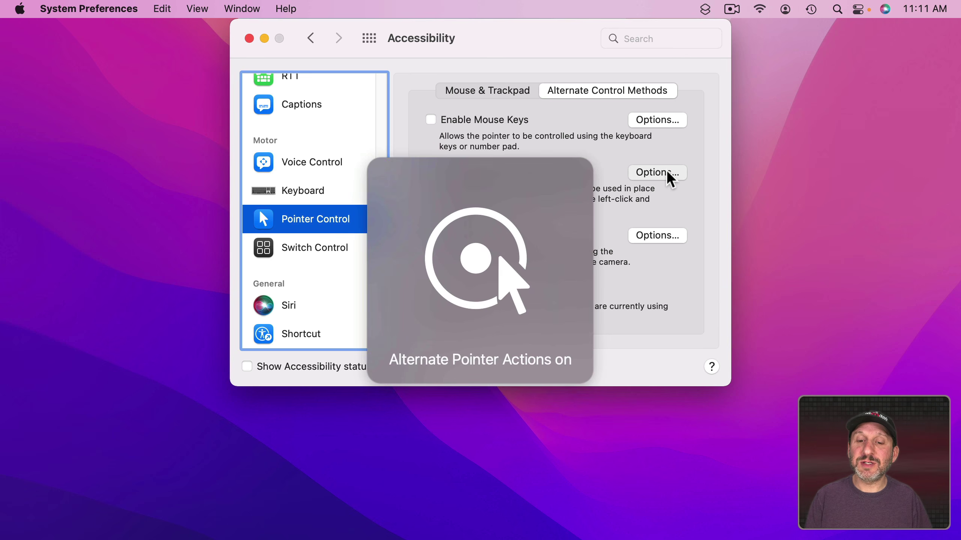
left_click(666, 173)
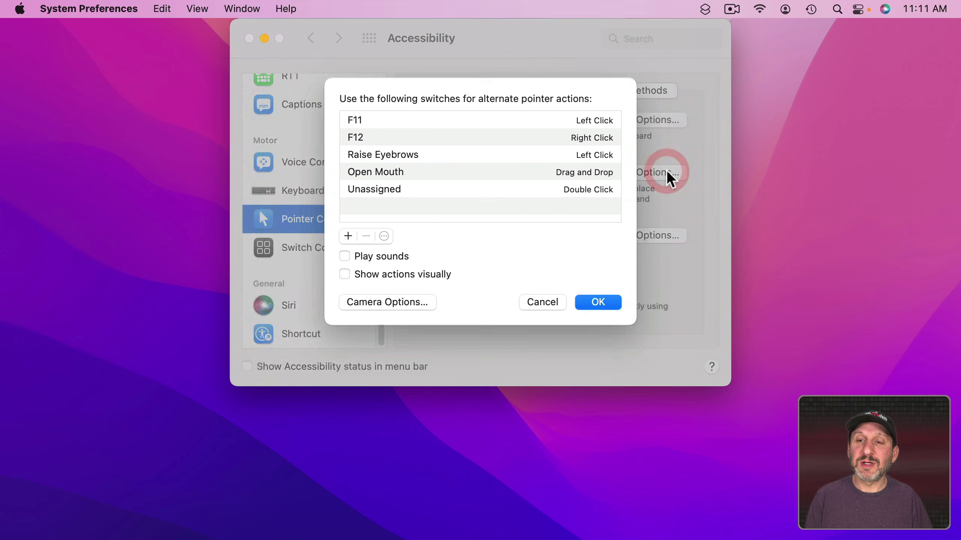
Start adding a facial expression switch, review the available expressions for it and leave without adding it
left_click(347, 237)
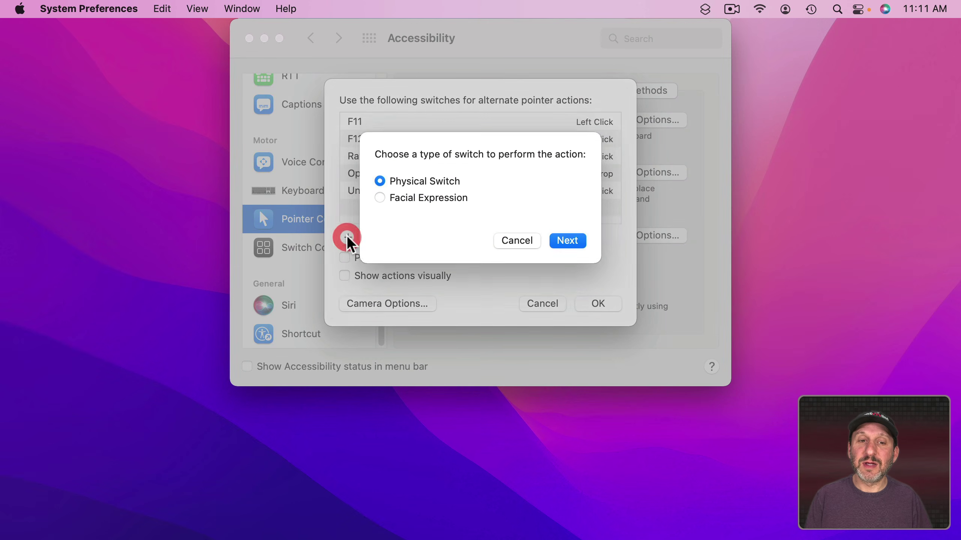
left_click(407, 202)
left_click(564, 242)
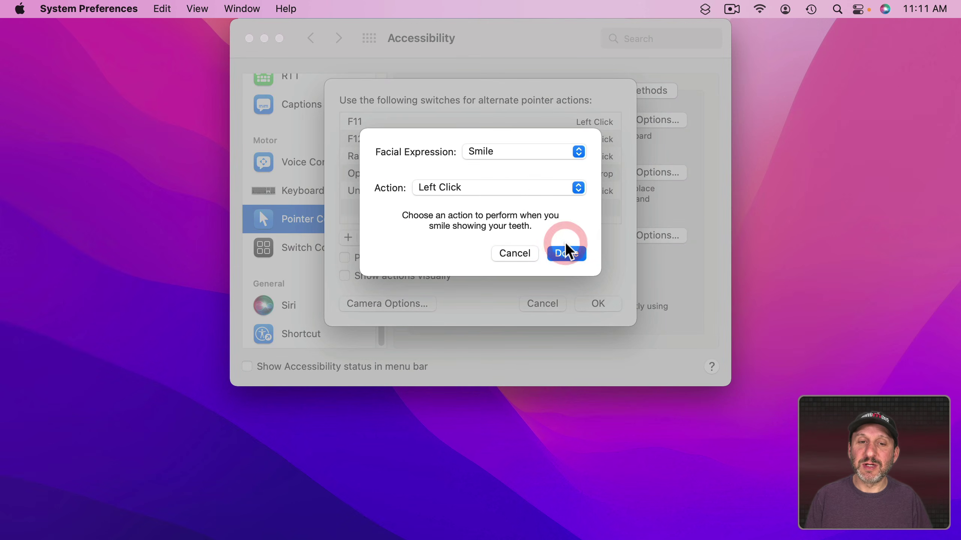
left_click(505, 153)
left_click(506, 153)
left_click(505, 147)
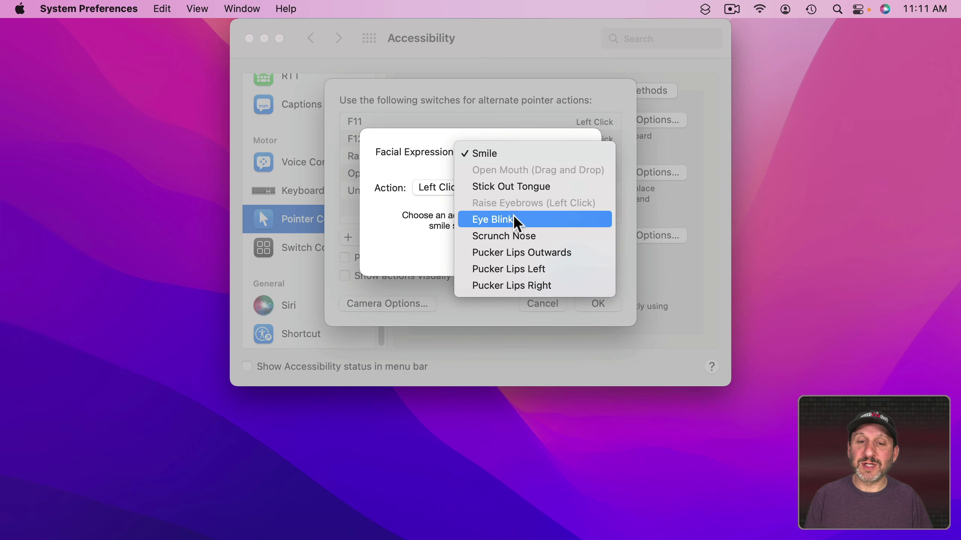
left_click(381, 244)
left_click(511, 252)
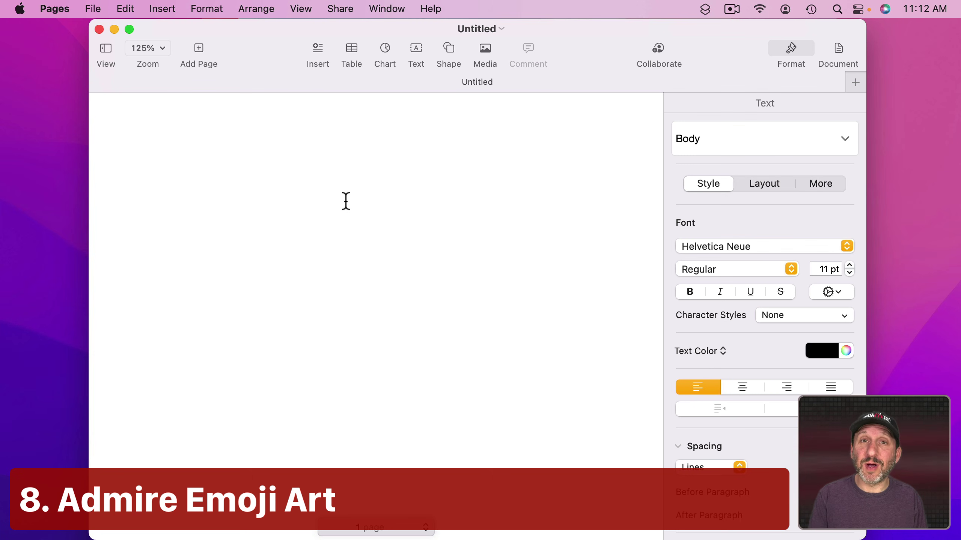
Switch to the blank Pages document and insert the mermaid emoji from the Smileys & People category
key("ctrl+super+space")
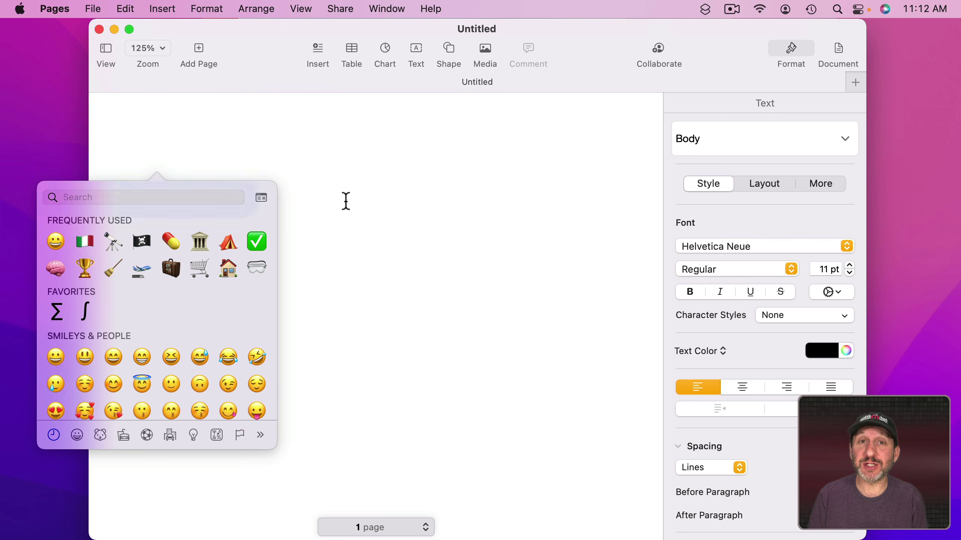
scroll(177, 357, "down", 6)
scroll(177, 357, "down", 10)
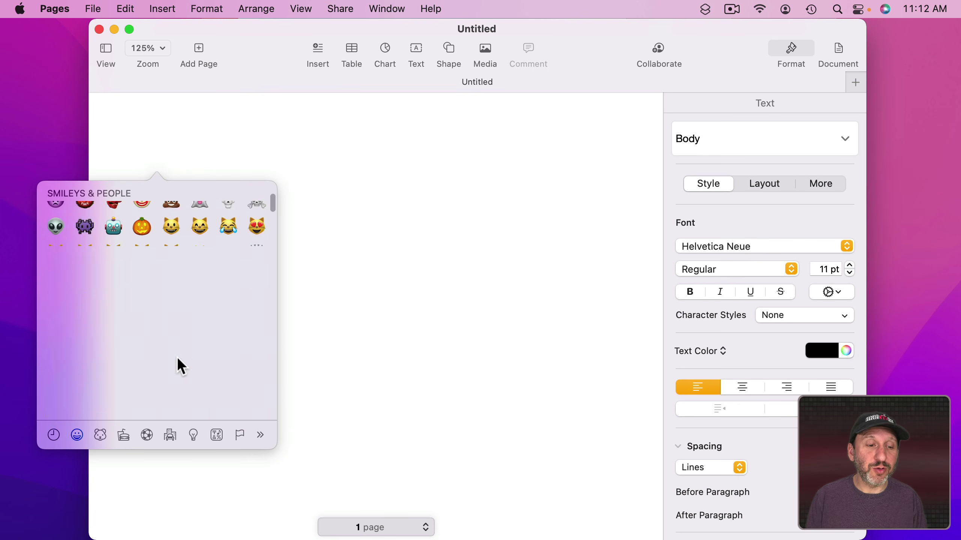
scroll(178, 358, "down", 5)
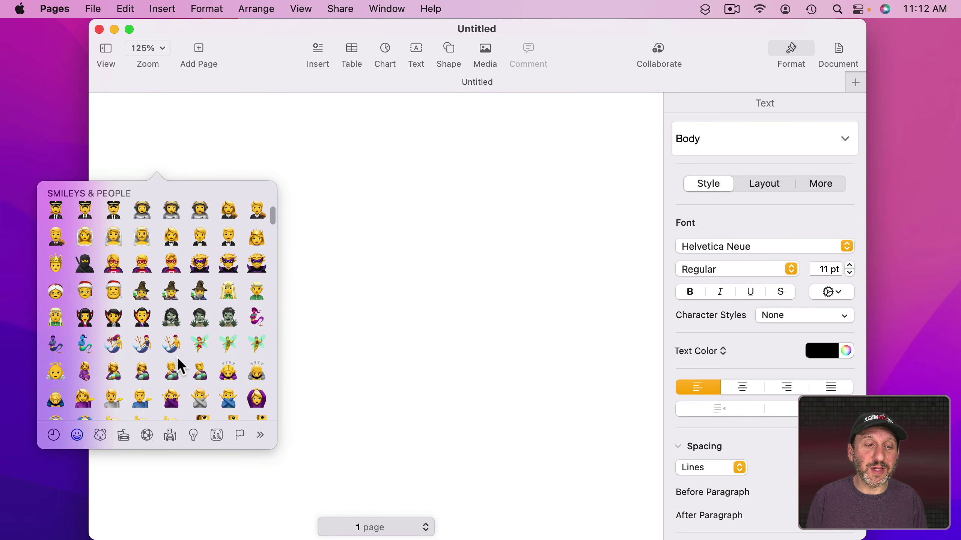
scroll(177, 357, "down", 2)
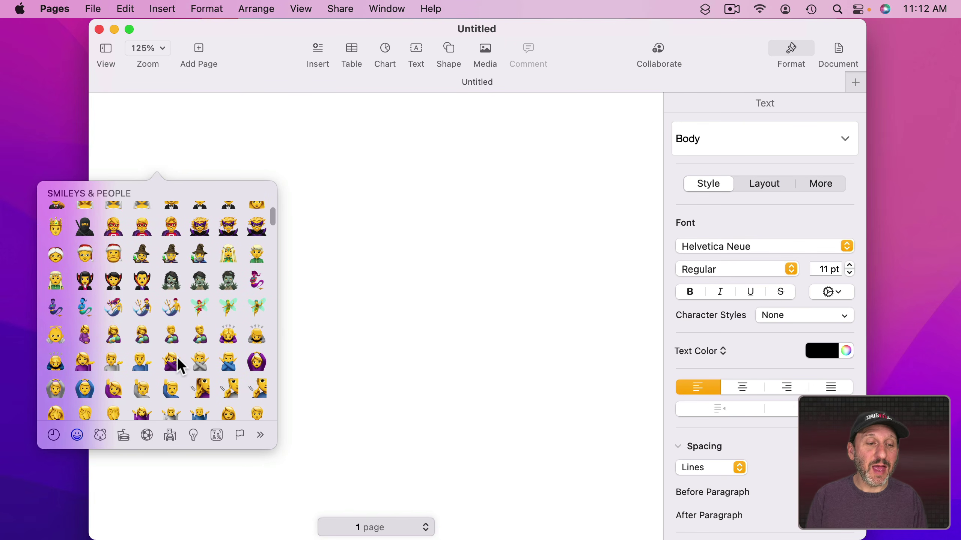
left_click(113, 303)
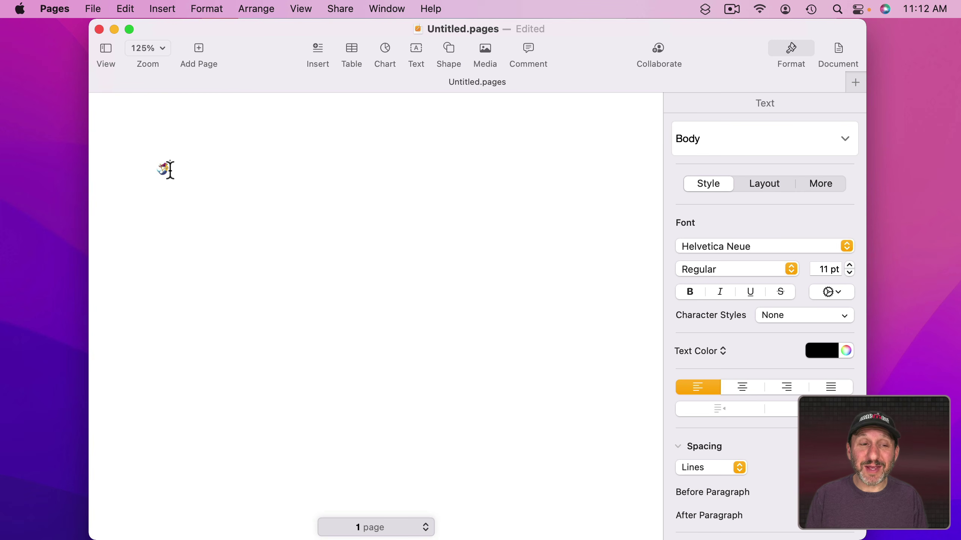
Set the font size of the mermaid emoji to 200 pt
left_click(147, 169)
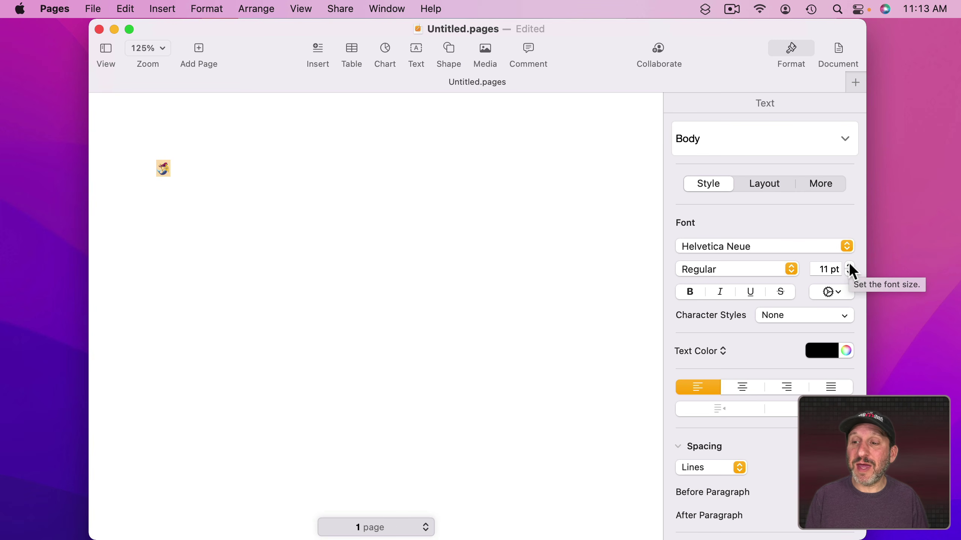
left_click(827, 269)
type("20")
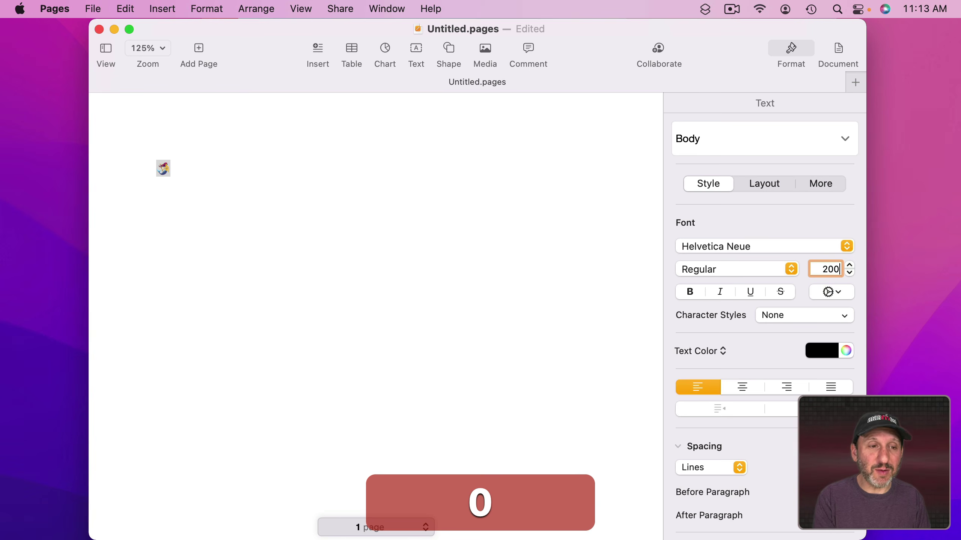
type("0")
key("Return")
Insert the framed mountain landscape emoji from Travel & Places after the mermaid
left_click(526, 315)
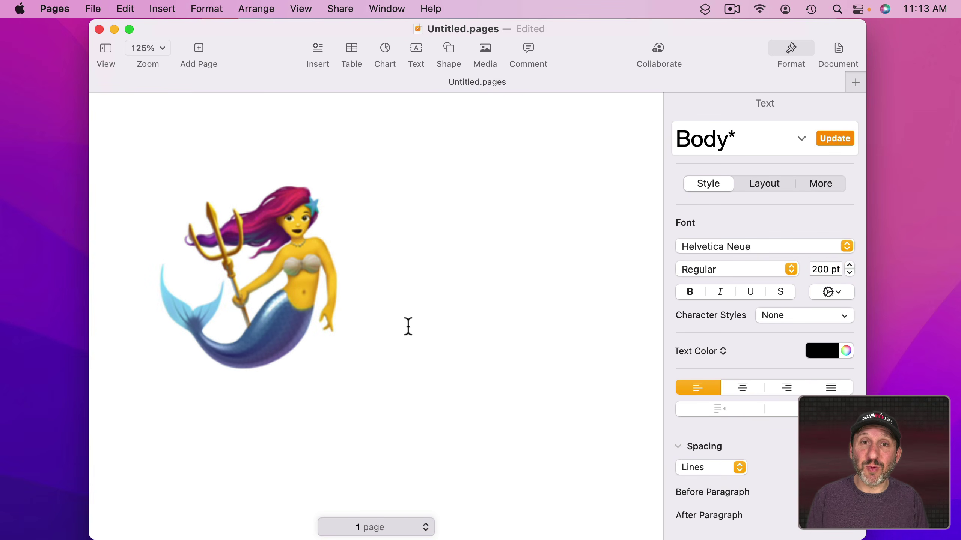
key("ctrl+super+space")
scroll(426, 341, "down", 10)
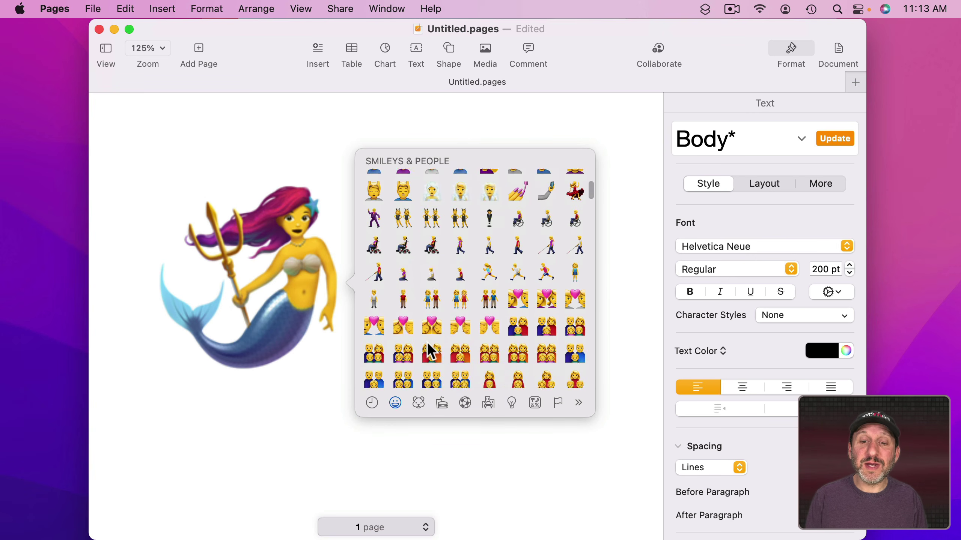
scroll(427, 344, "down", 15)
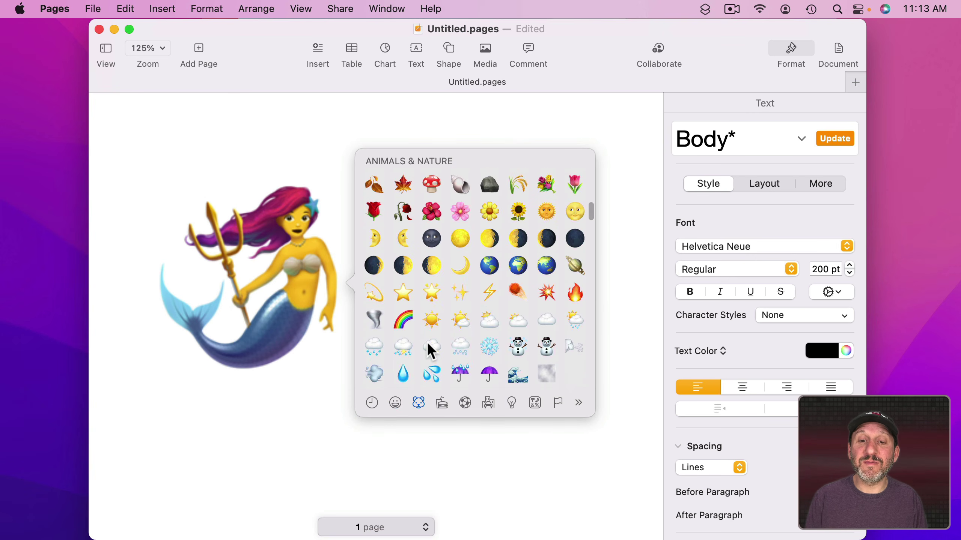
scroll(430, 351, "down", 15)
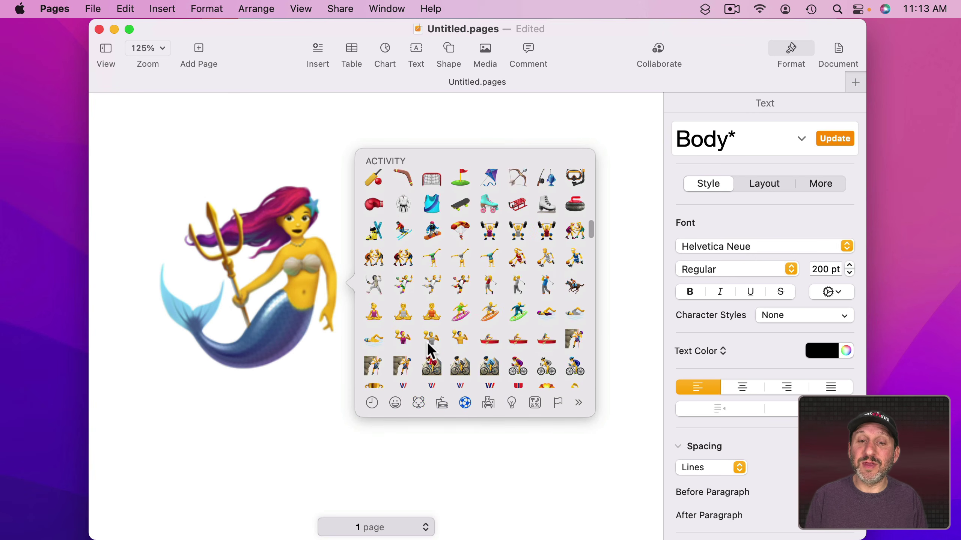
scroll(426, 342, "down", 15)
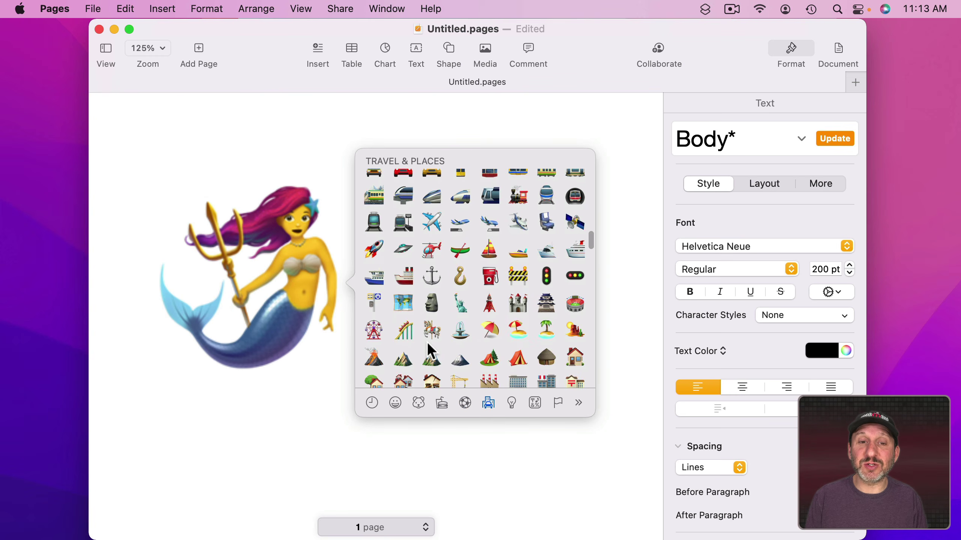
scroll(427, 342, "down", 6)
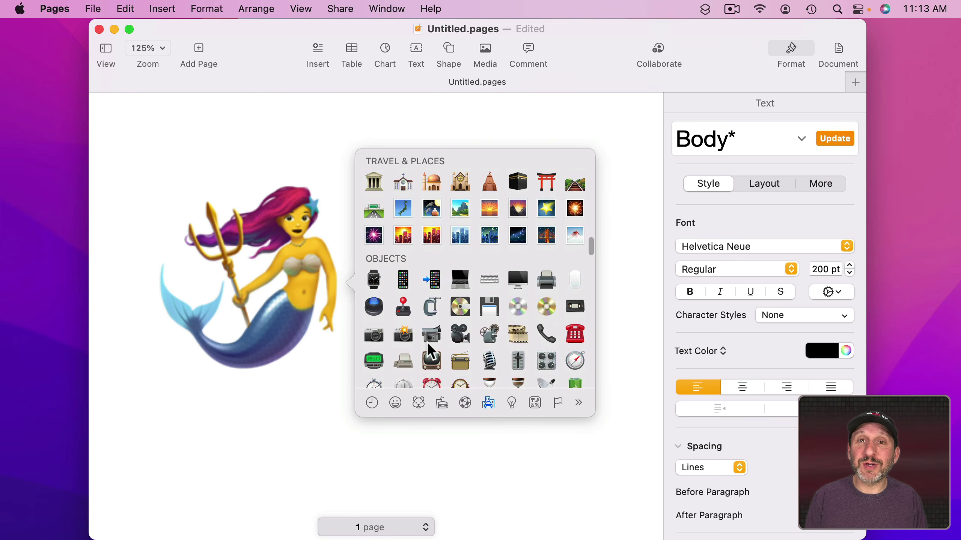
left_click(455, 209)
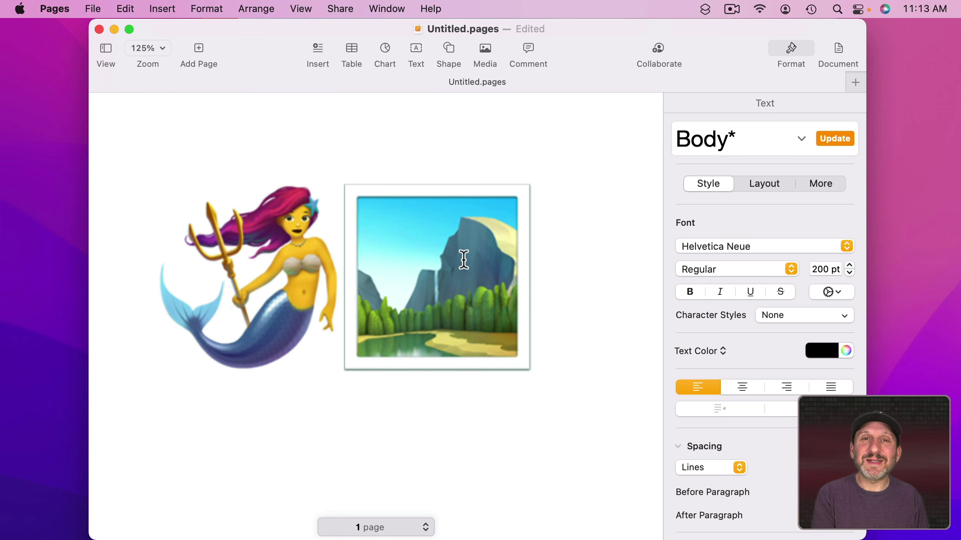
Search the emoji picker for "coin" and insert the coin emoji after the landscape
key("ctrl+super+space")
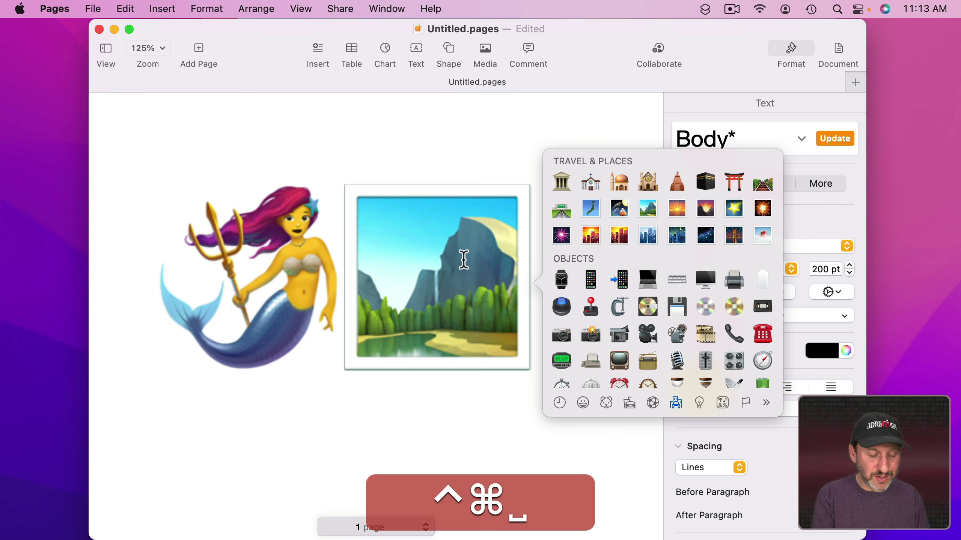
type("coin")
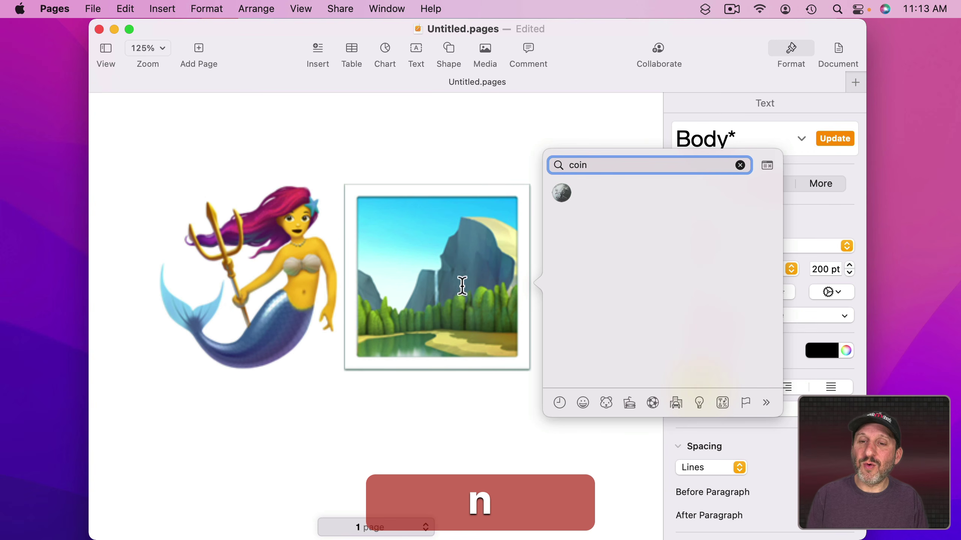
left_click(567, 189)
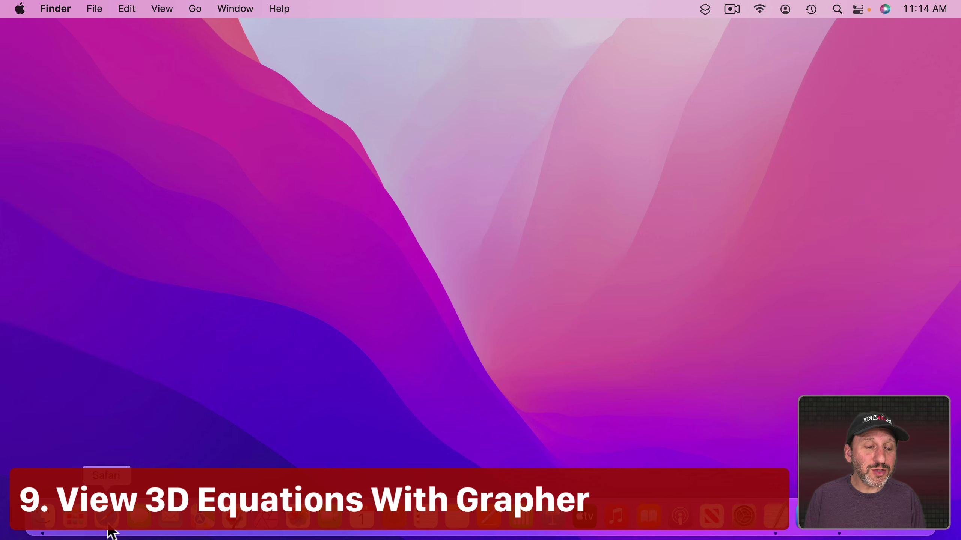
Find Grapher in Launchpad and launch it
left_click(76, 520)
type("gra")
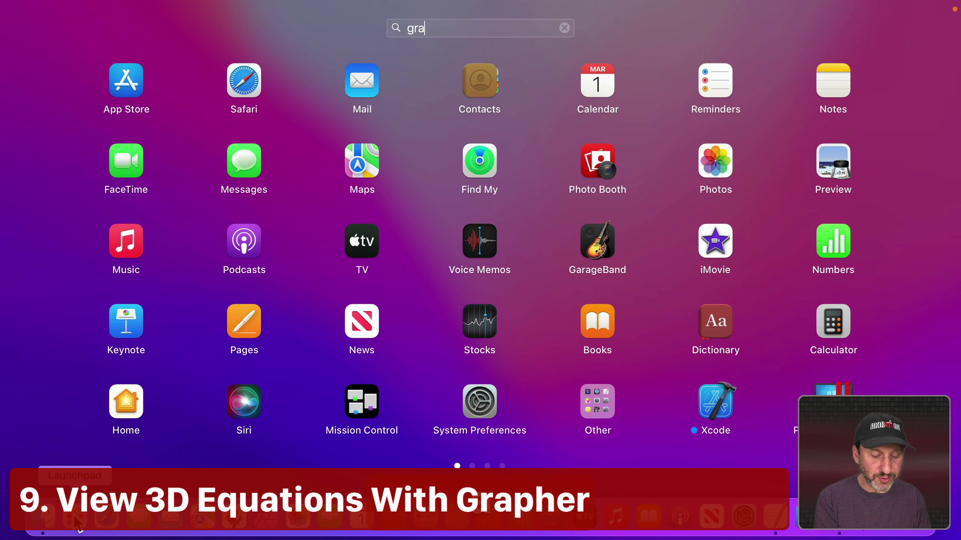
type("ph")
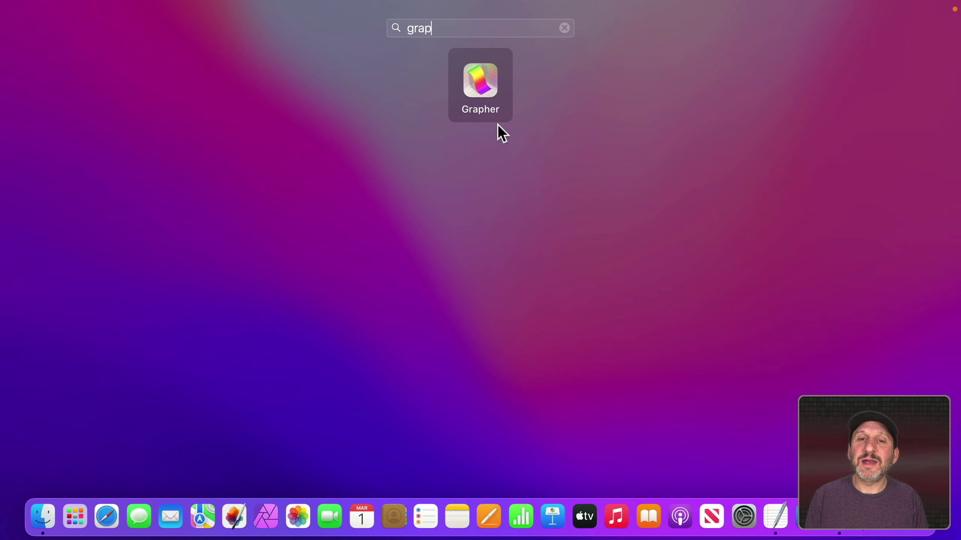
left_click(475, 85)
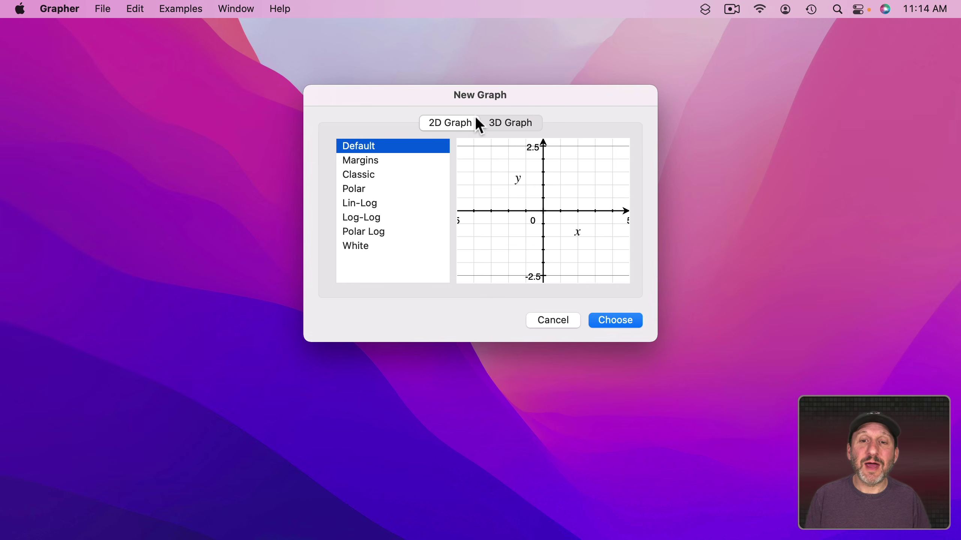
Preview the Cylindrical System and Spherical System templates for a new 3D graph
left_click(510, 125)
left_click(364, 203)
left_click(365, 219)
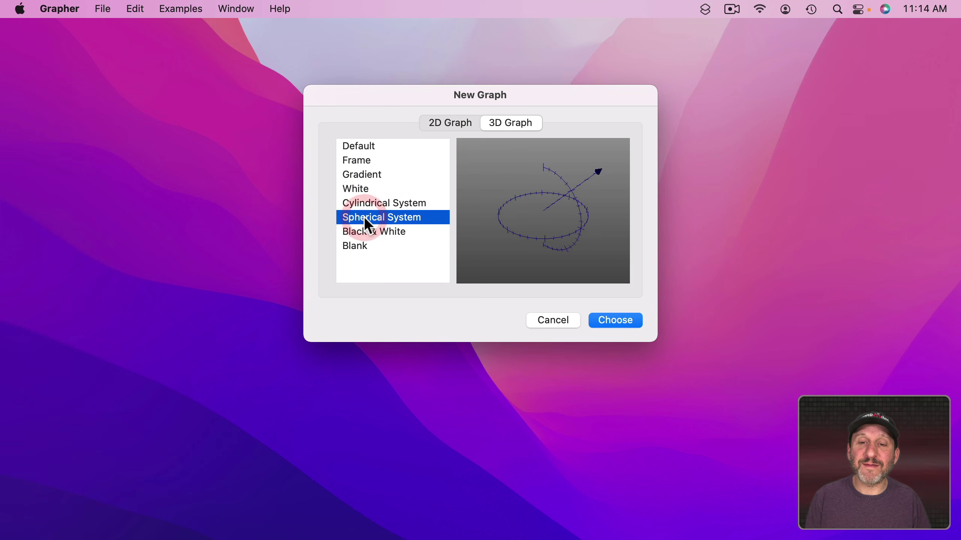
Open the Conchoid 3D example to view its rotating surface, and close its window
left_click(187, 8)
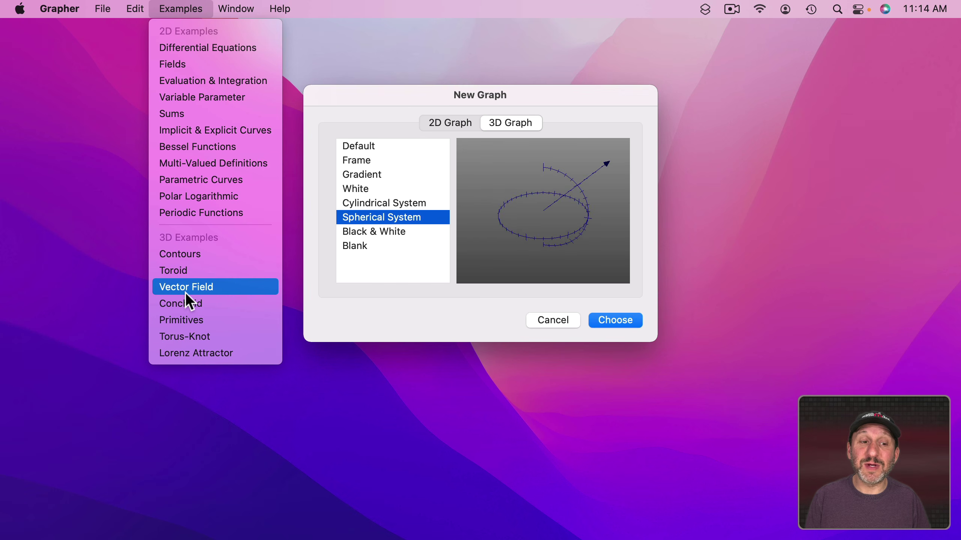
left_click(190, 305)
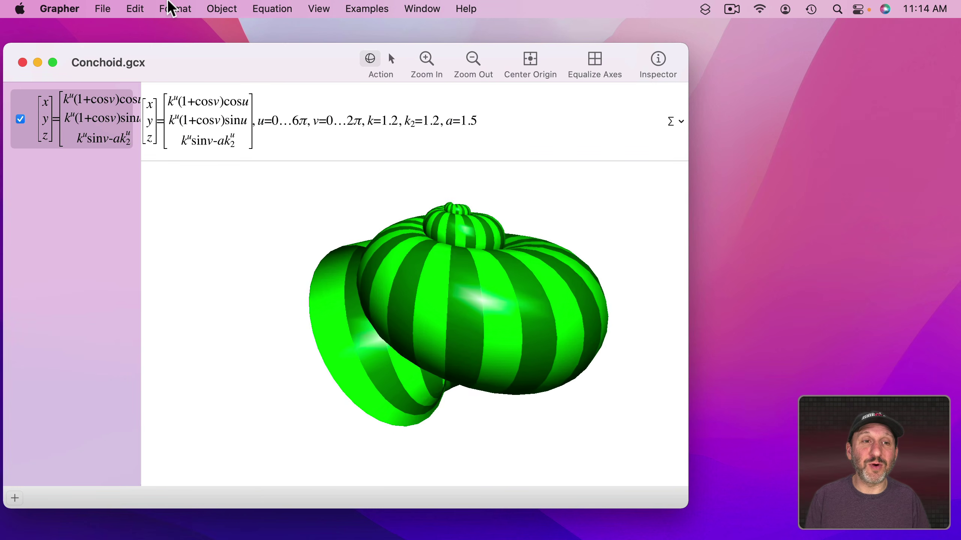
left_click(22, 62)
Open the Vector Field 3D example and set the multiplier of (y-x) in its equation to 9
left_click(161, 8)
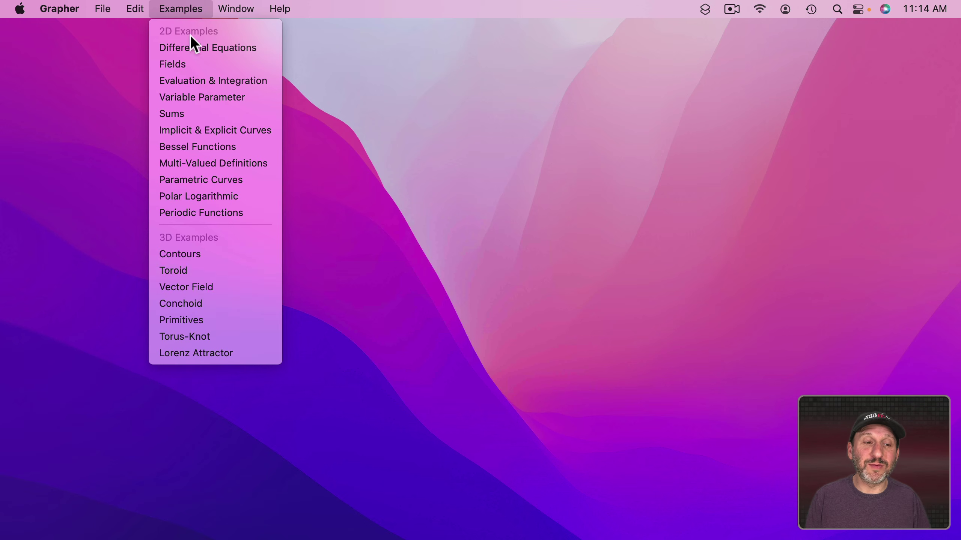
left_click(216, 287)
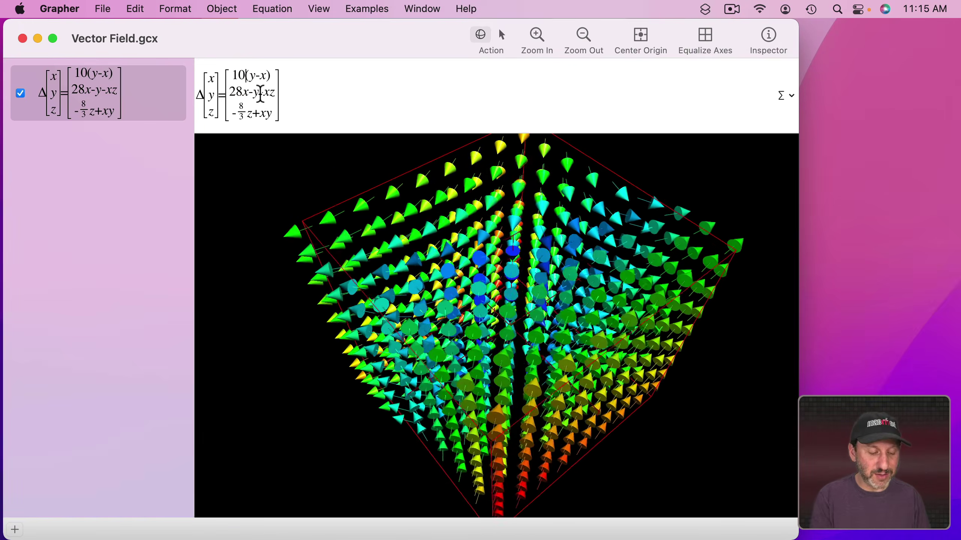
key("BackSpace")
key("BackSpace")
type("9")
key("Return")
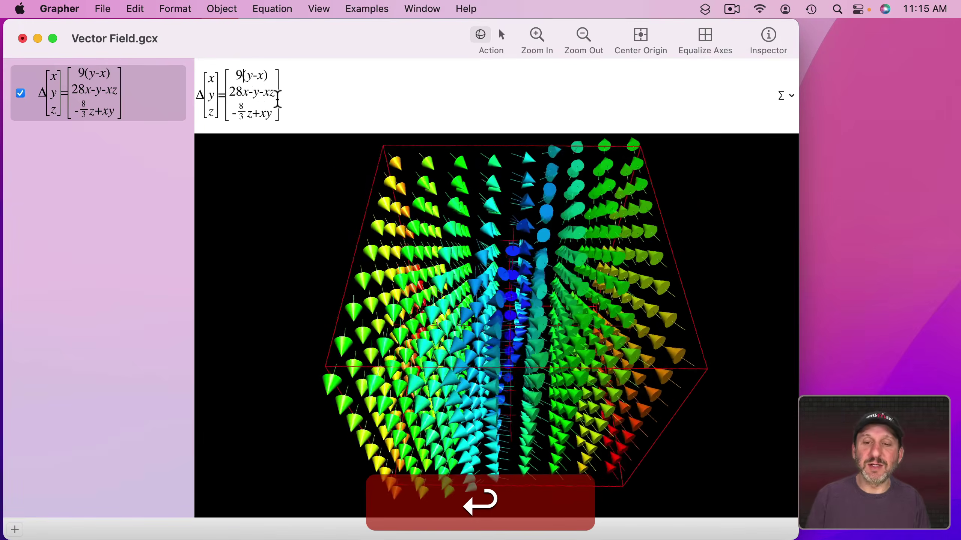
left_click(102, 9)
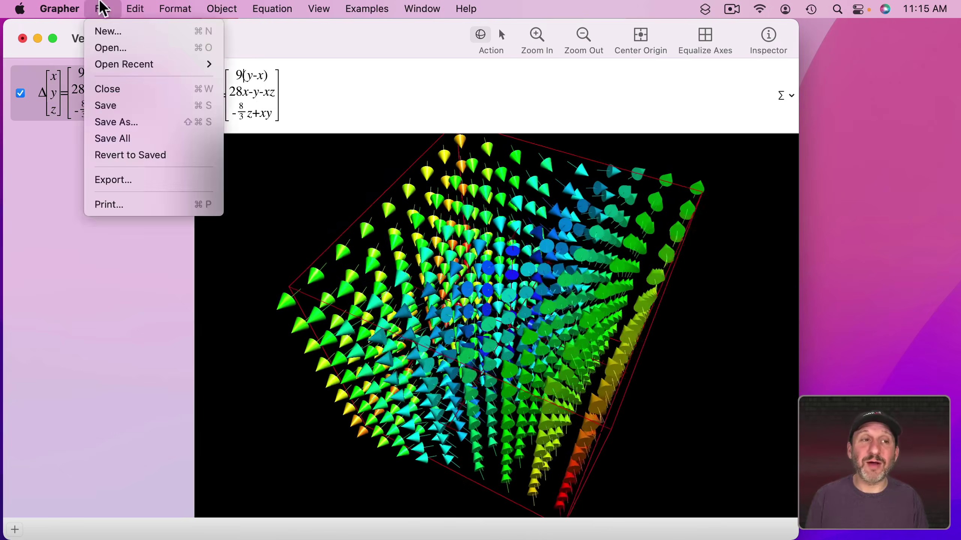
mouse_move(276, 7)
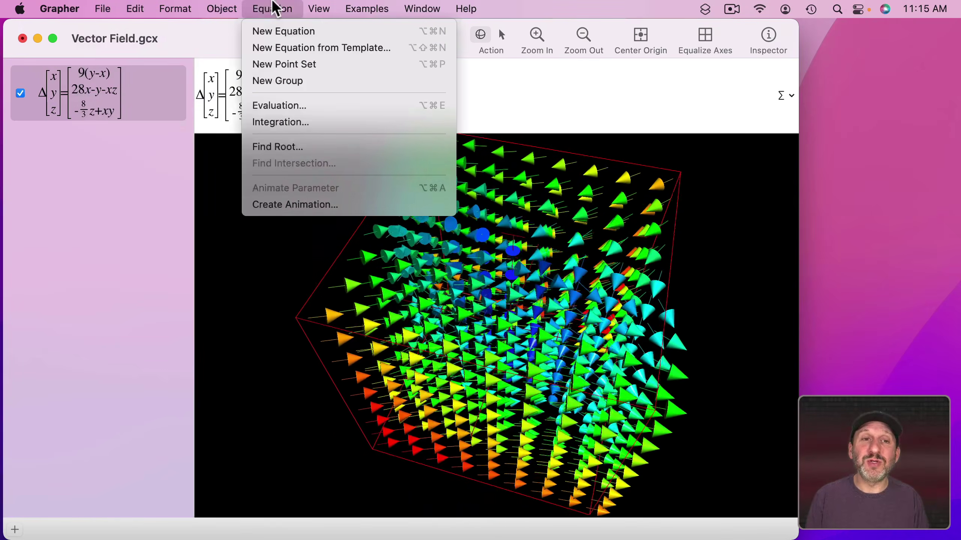
Start creating an animation of the vector field and rotate its initial and final orientations to different viewing angles
left_click(281, 208)
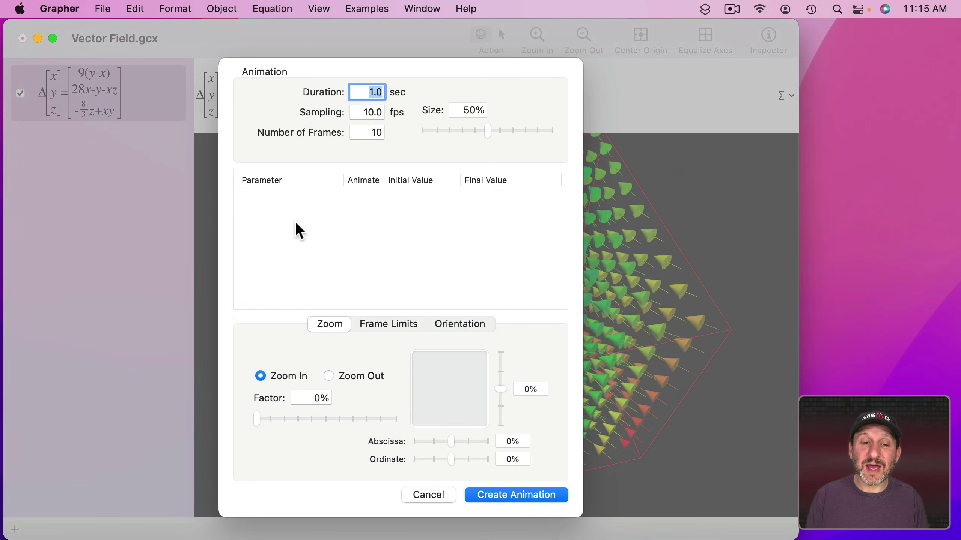
left_click(369, 132)
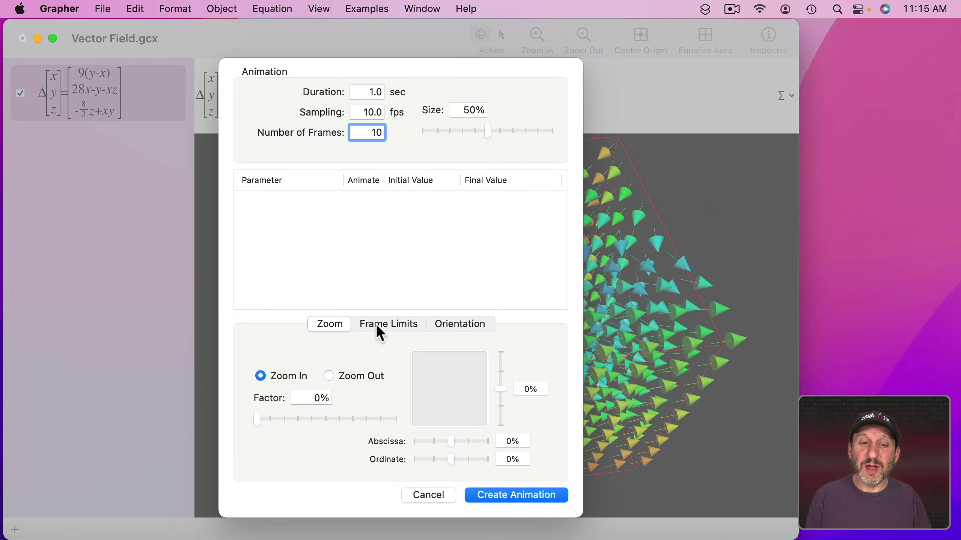
left_click(456, 324)
left_click_drag(354, 434, 305, 400)
left_click_drag(479, 408, 521, 426)
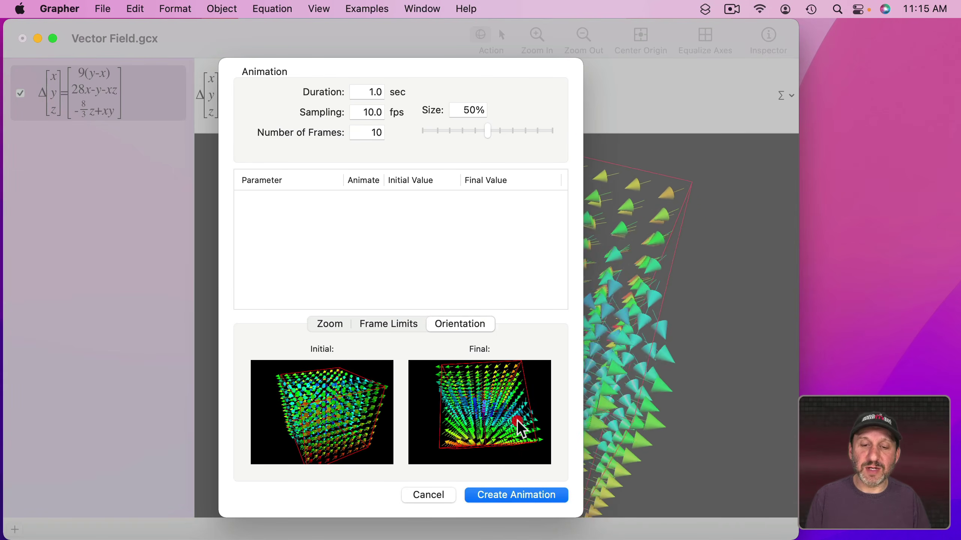
Create the animation as Untitled.mov on the Desktop, and play the movie before closing its window
left_click(516, 496)
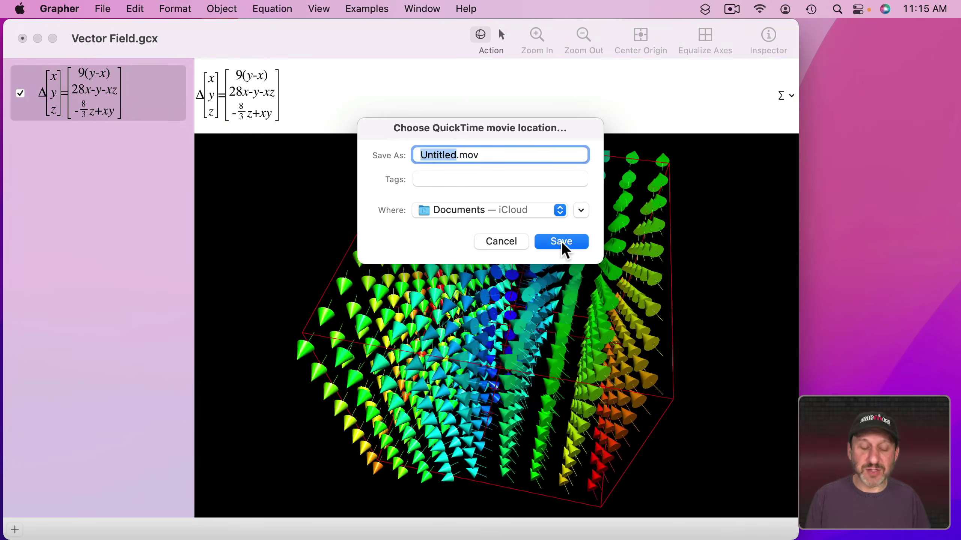
key("super+d")
left_click(561, 242)
left_click(188, 180)
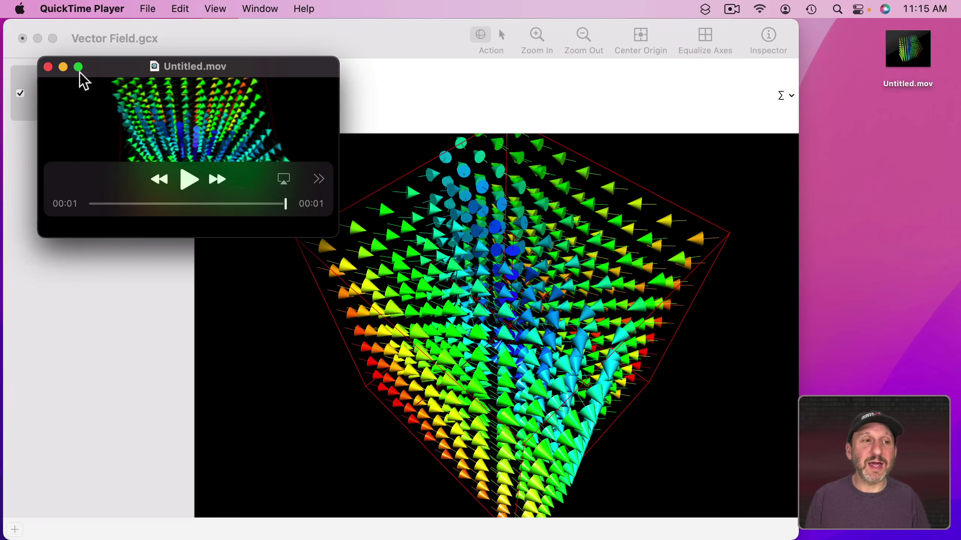
left_click(48, 67)
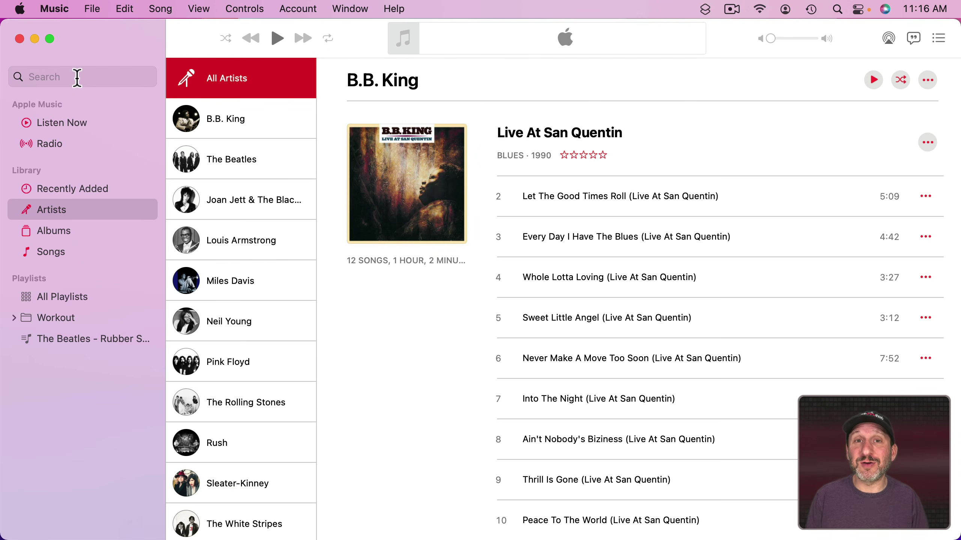
In Music, search for the radio station "wkdu" in Apple Music instead of the local library
left_click(77, 77)
key("BackSpace")
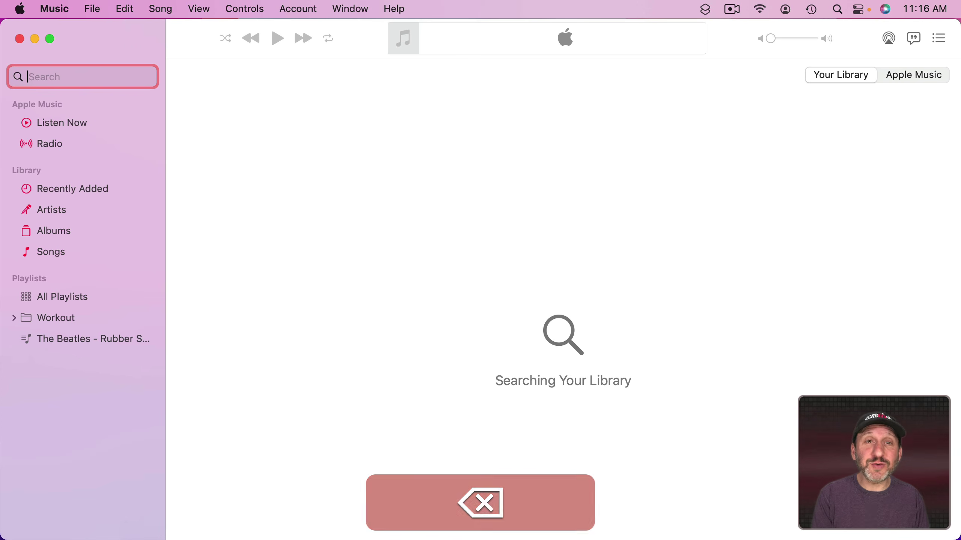
type("wkdu")
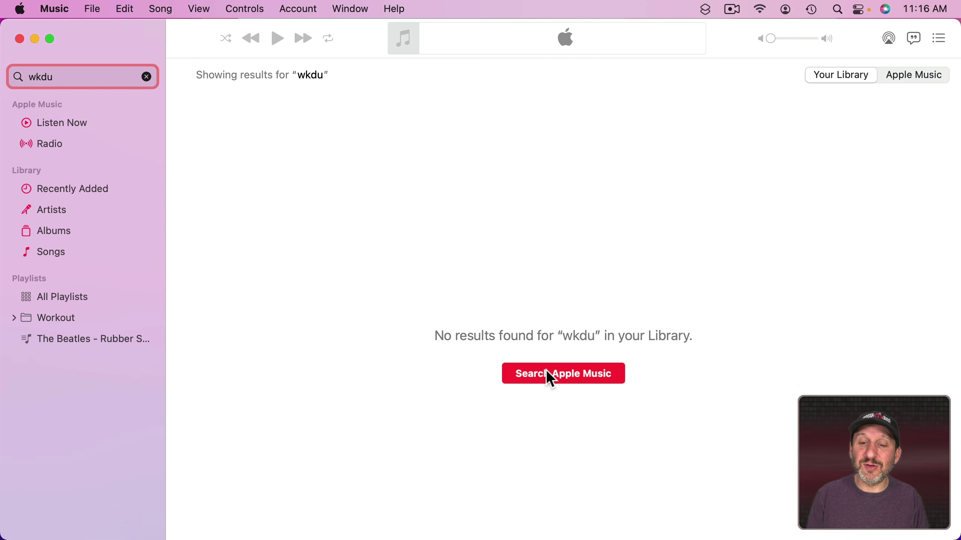
left_click(920, 75)
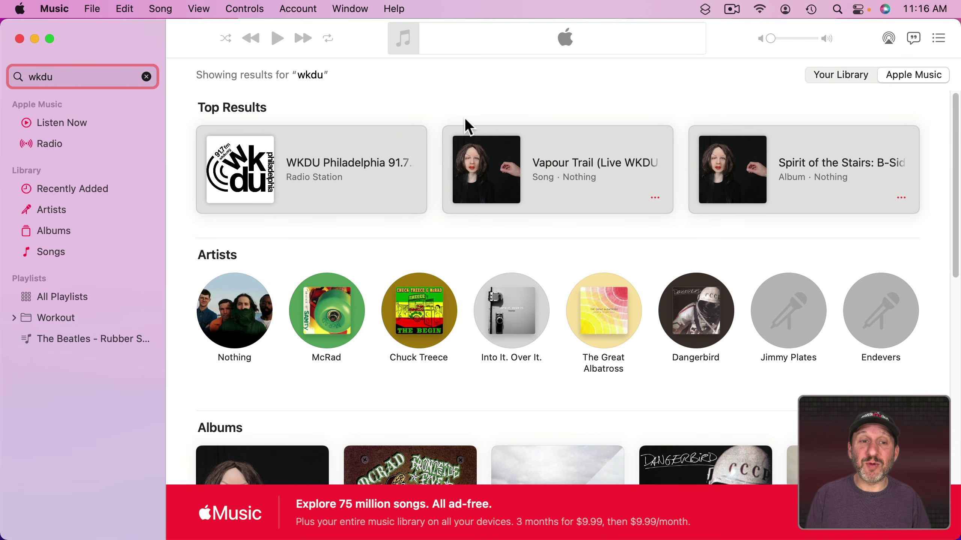
mouse_move(260, 176)
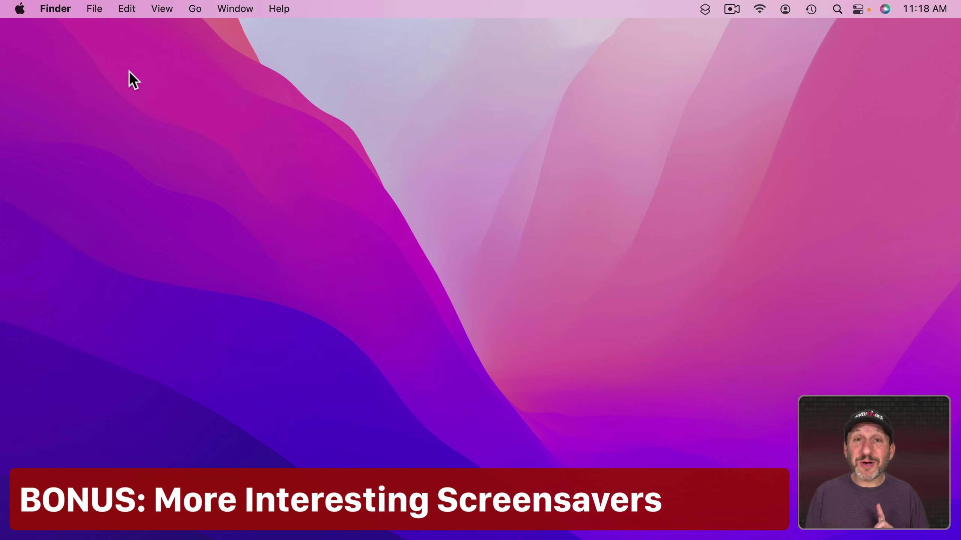
Open the Screen Saver settings under Desktop & Screen Saver in System Preferences
left_click(20, 9)
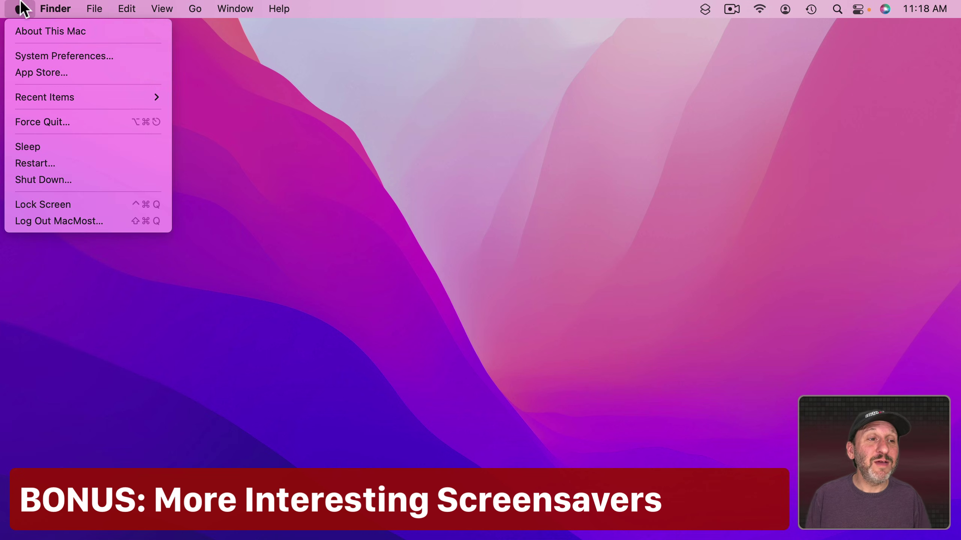
left_click(33, 56)
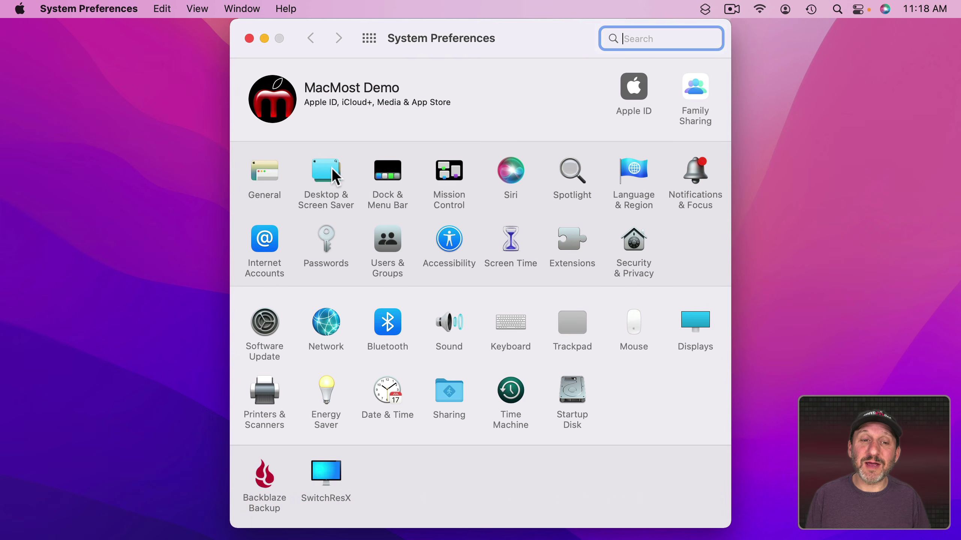
left_click(331, 168)
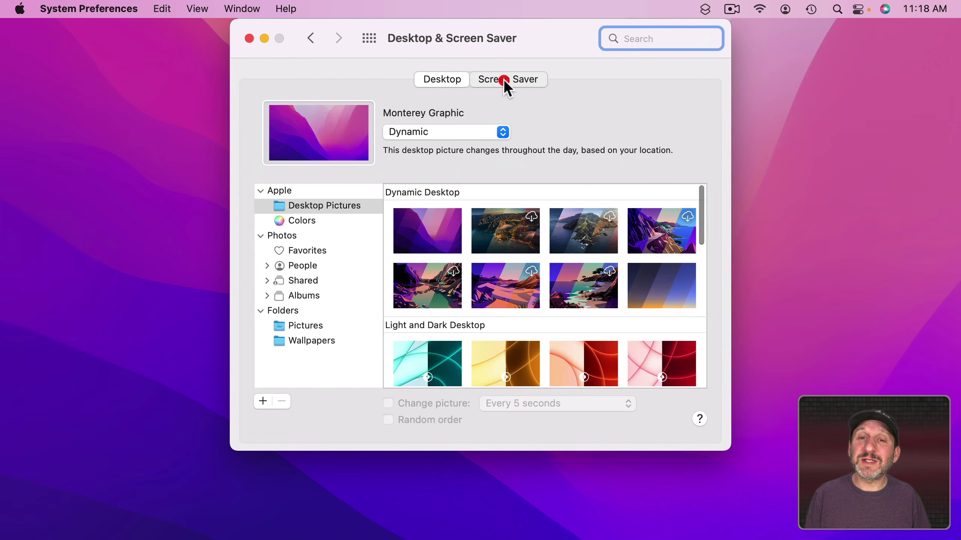
left_click(509, 78)
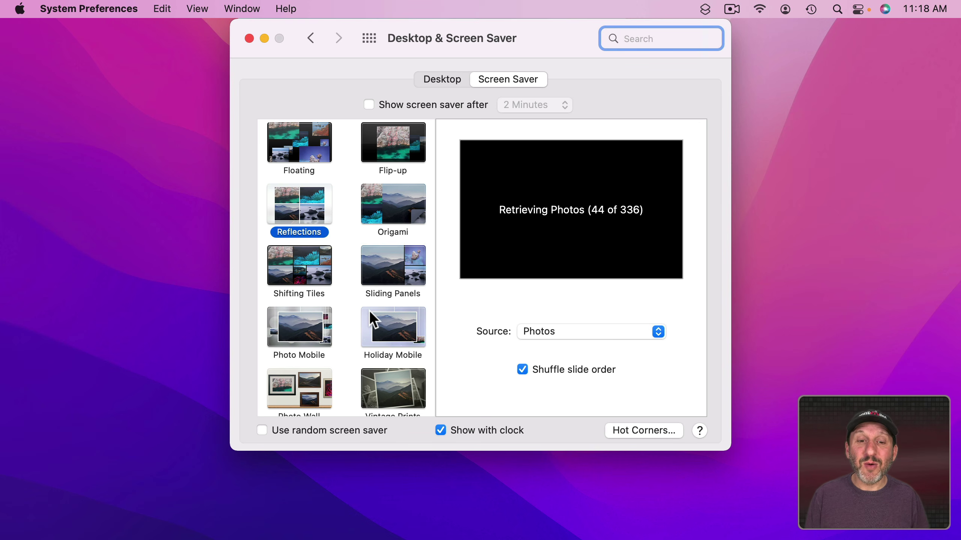
Preview the Album Artwork screen saver, and select the Word of the Day screen saver
scroll(297, 347, "down", 10)
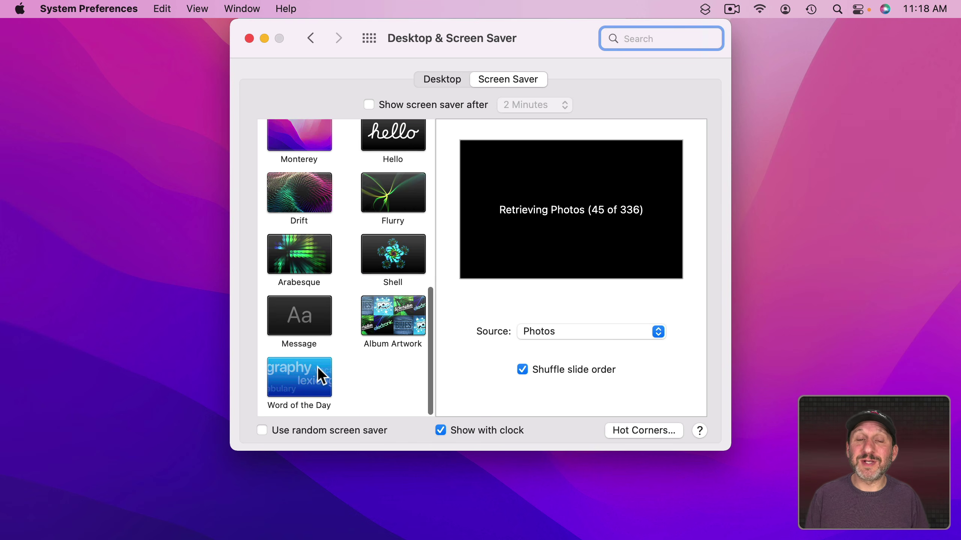
left_click(387, 321)
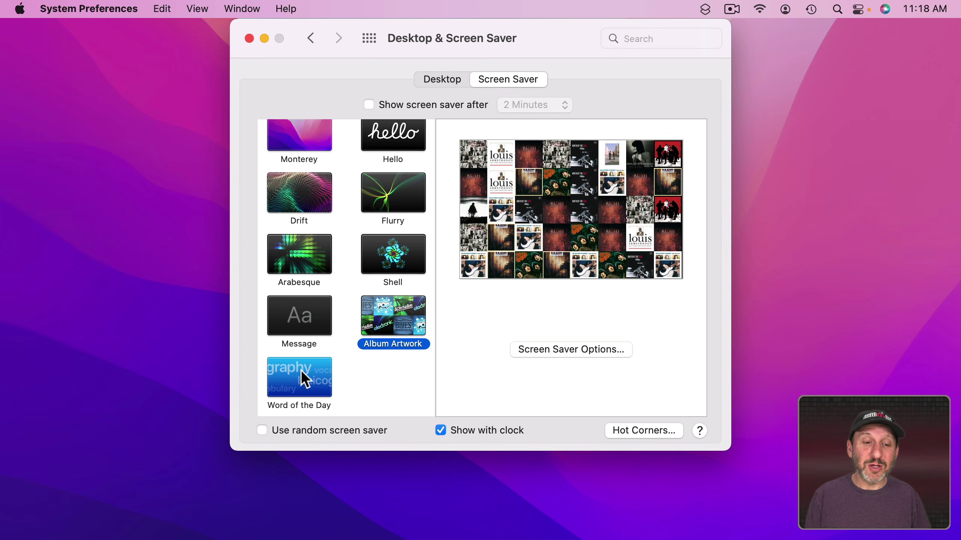
left_click(289, 376)
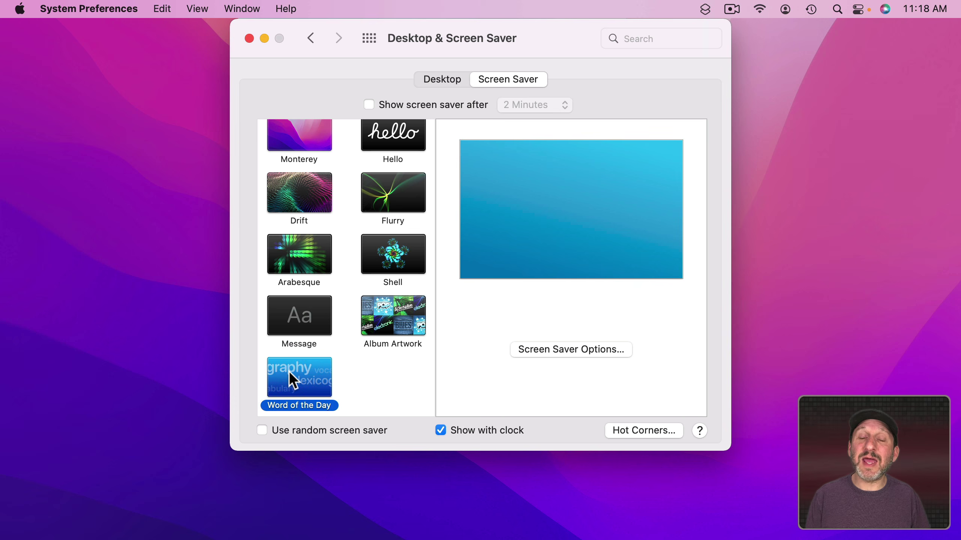
mouse_move(585, 241)
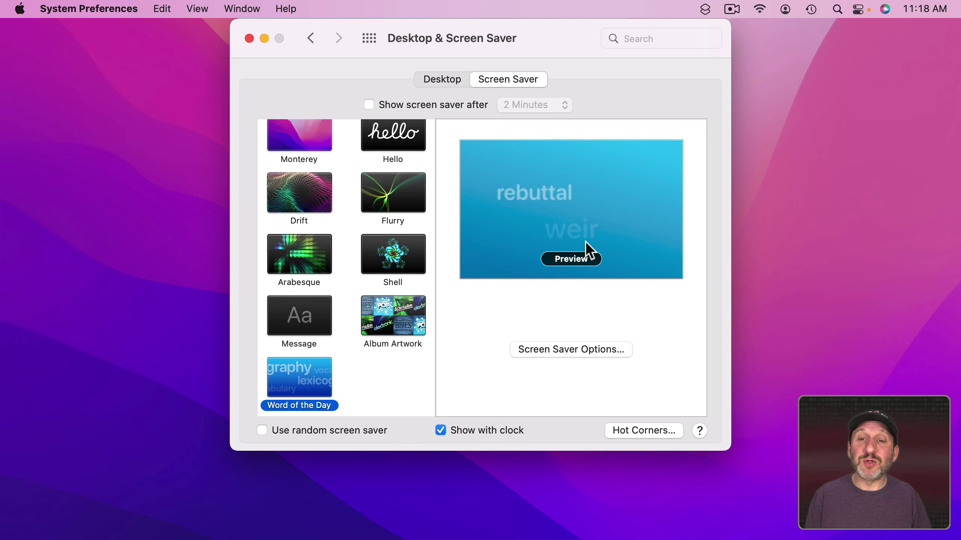